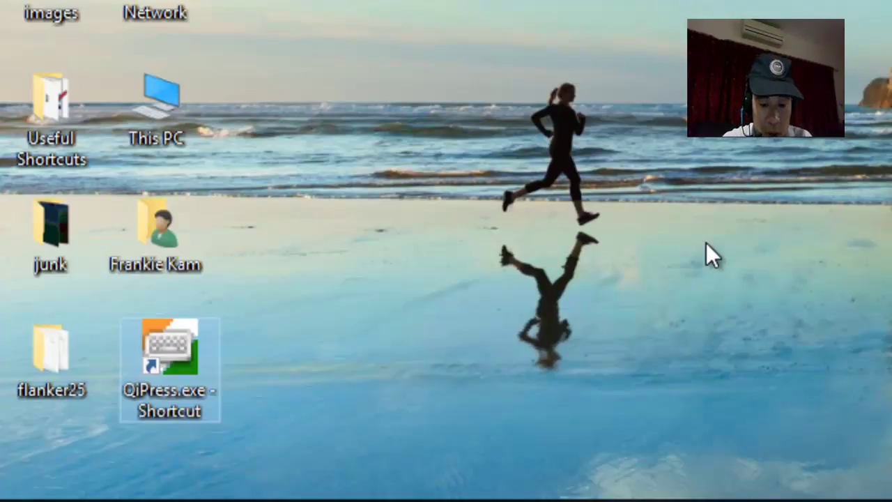
# Type 'this is a test' to check the keystroke overlay, then move all desktop icons to the right.
pyautogui.write('this is a')
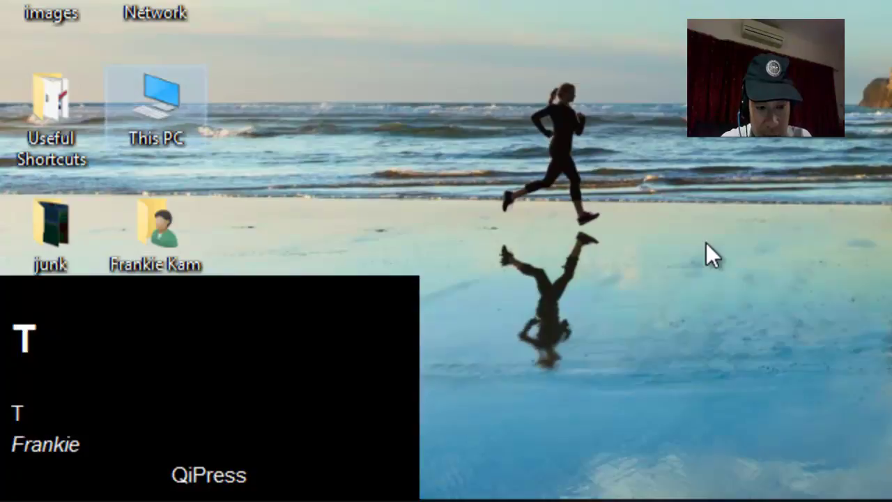
pyautogui.write(' test')
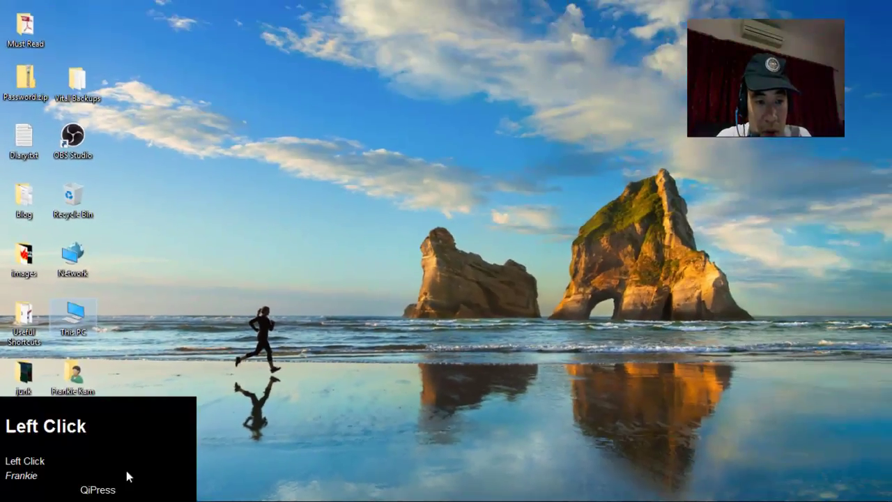
pyautogui.moveTo(126, 472); pyautogui.dragTo(1, 17)
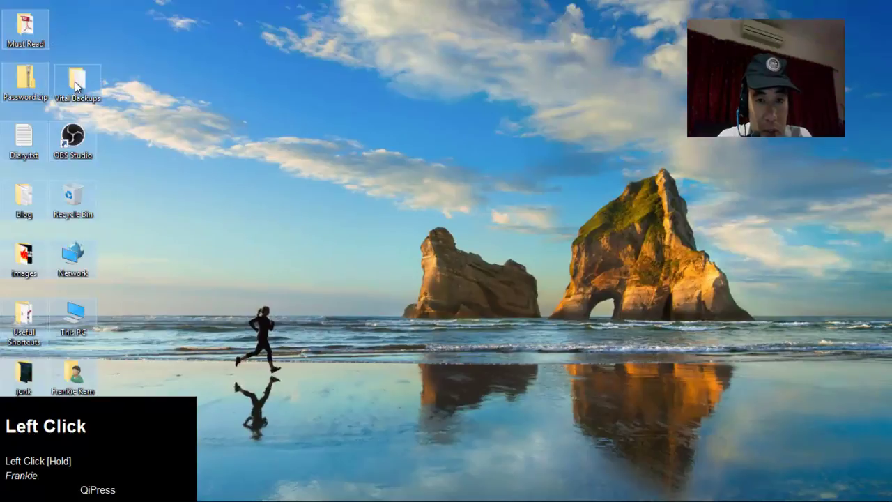
pyautogui.moveTo(77, 87); pyautogui.dragTo(781, 95)
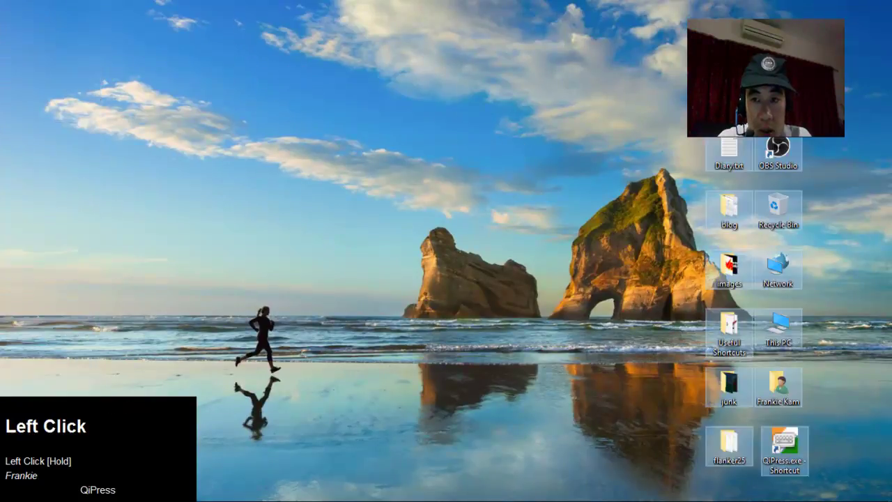
pyautogui.click(340, 193)
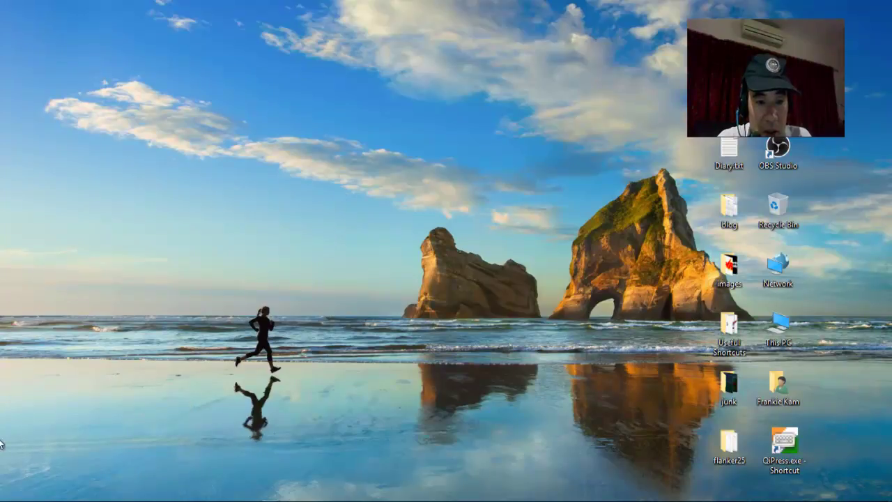
# Change the desktop background from the beach picture to a solid black colour and close Settings.
pyautogui.rightClick(388, 160)
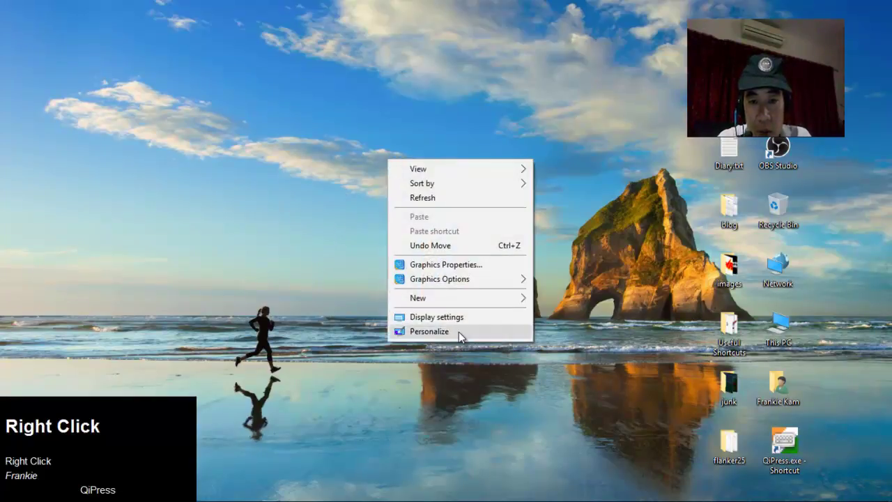
pyautogui.click(458, 332)
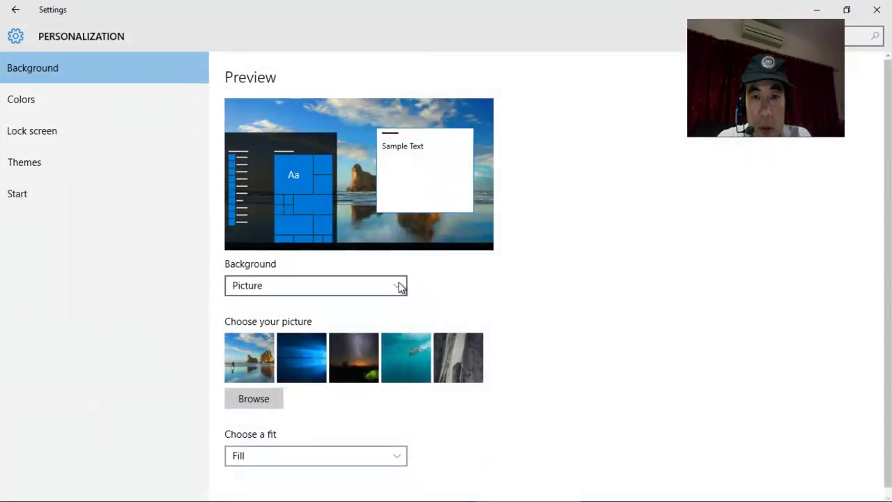
pyautogui.click(399, 284)
pyautogui.click(260, 307)
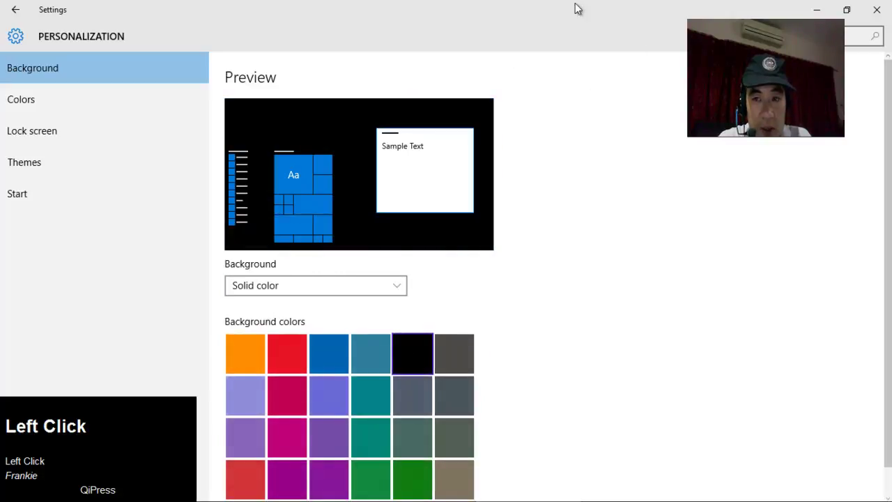
pyautogui.click(875, 8)
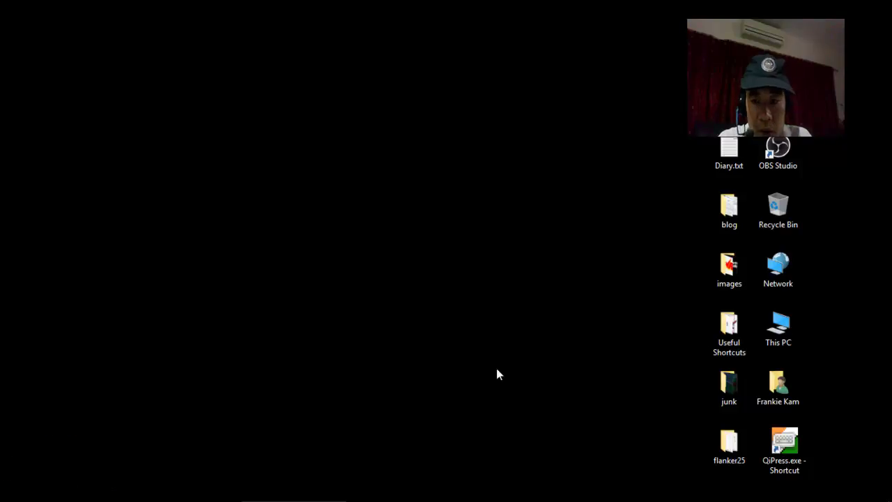
# Launch OBS Studio from its desktop shortcut and narrow its window from the left edge.
pyautogui.click(783, 147)
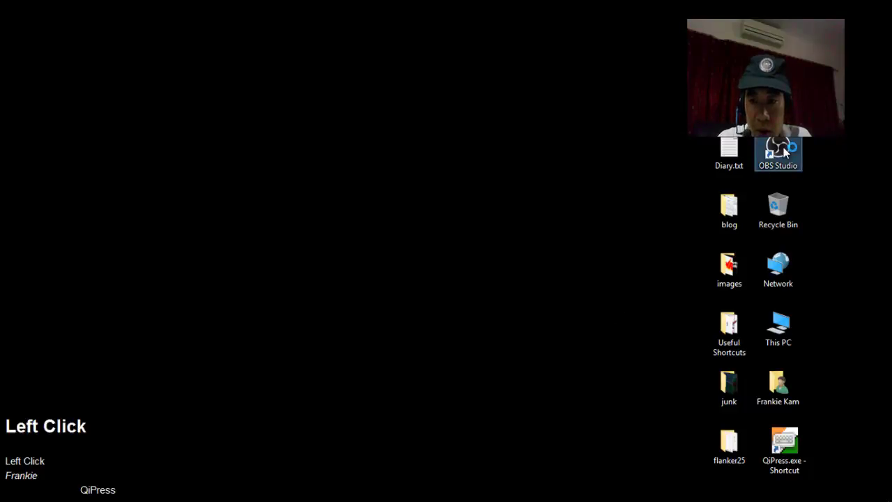
pyautogui.doubleClick(784, 147)
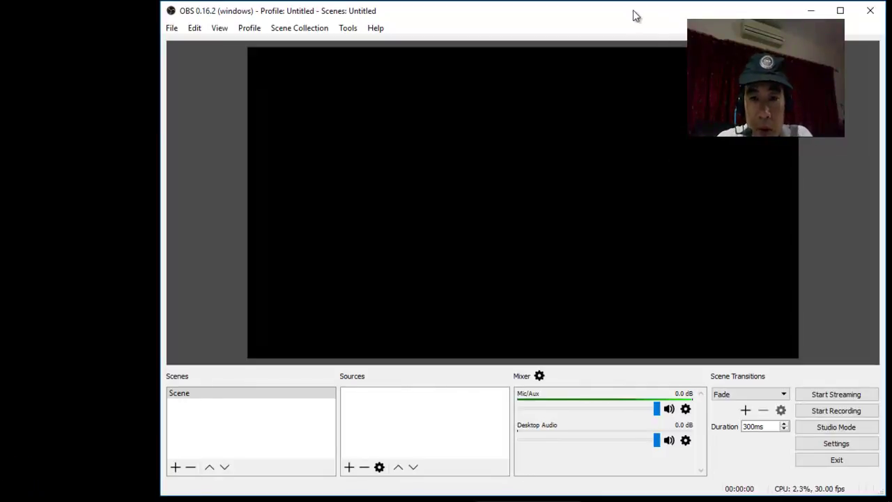
pyautogui.moveTo(632, 10)
pyautogui.mouseDown()
pyautogui.moveTo(498, 29)
pyautogui.moveTo(661, 22)
pyautogui.moveTo(602, 20)
pyautogui.moveTo(641, 18)
pyautogui.moveTo(631, 13)
pyautogui.mouseUp()
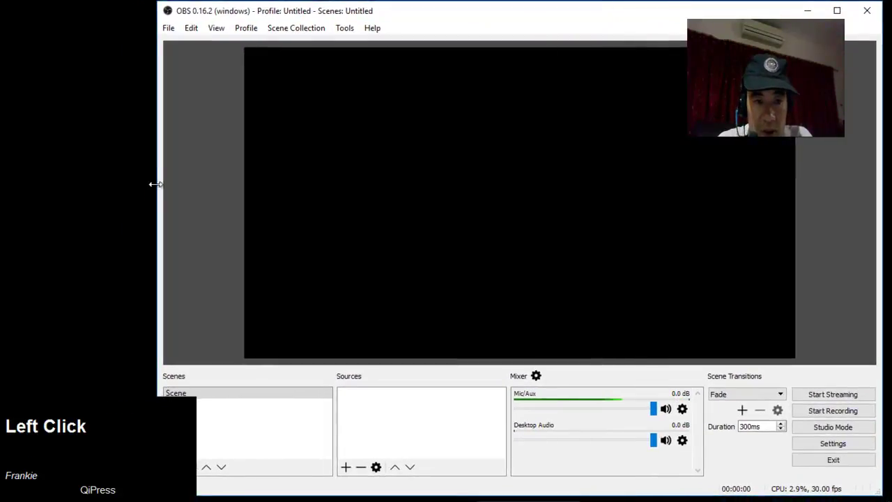
pyautogui.moveTo(153, 183); pyautogui.dragTo(198, 197)
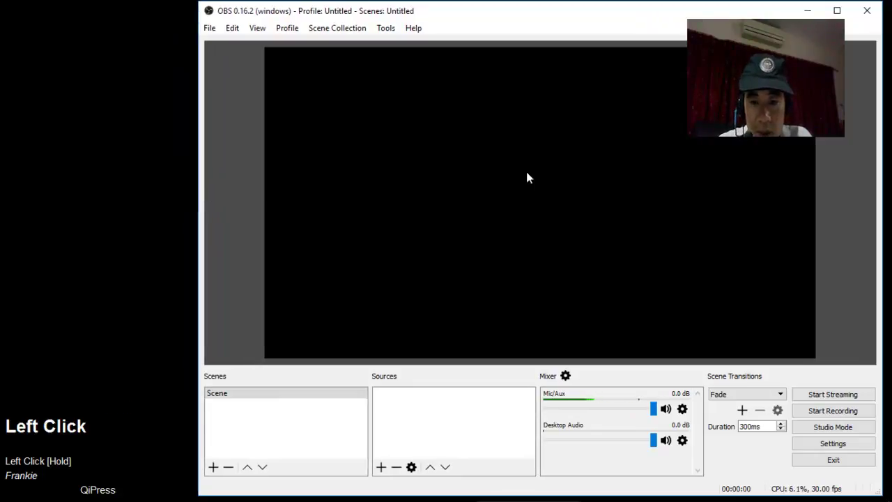
# Add an Image source named 'Image' showing logo.png from the Desktop images folder.
pyautogui.rightClick(406, 405)
pyautogui.moveTo(443, 410)
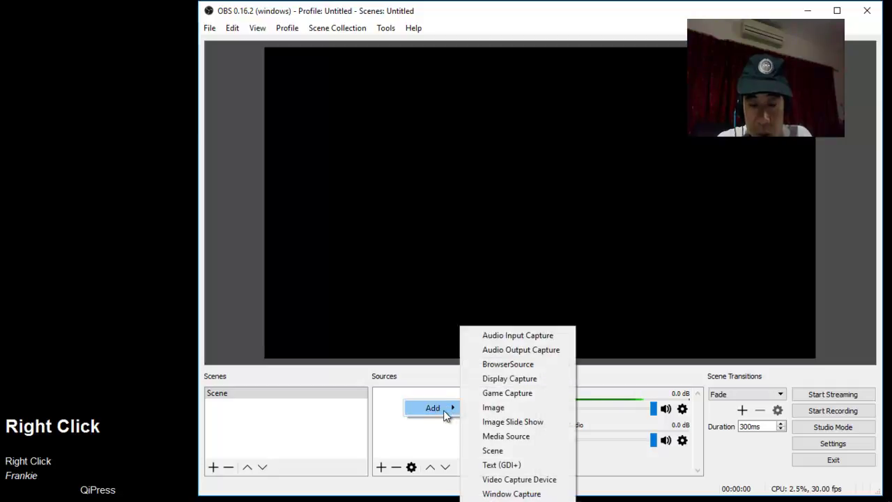
pyautogui.click(509, 408)
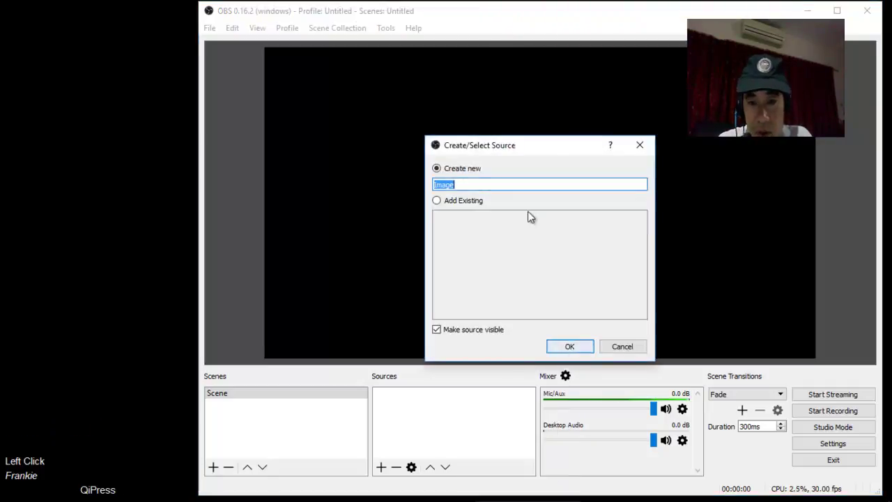
pyautogui.click(570, 347)
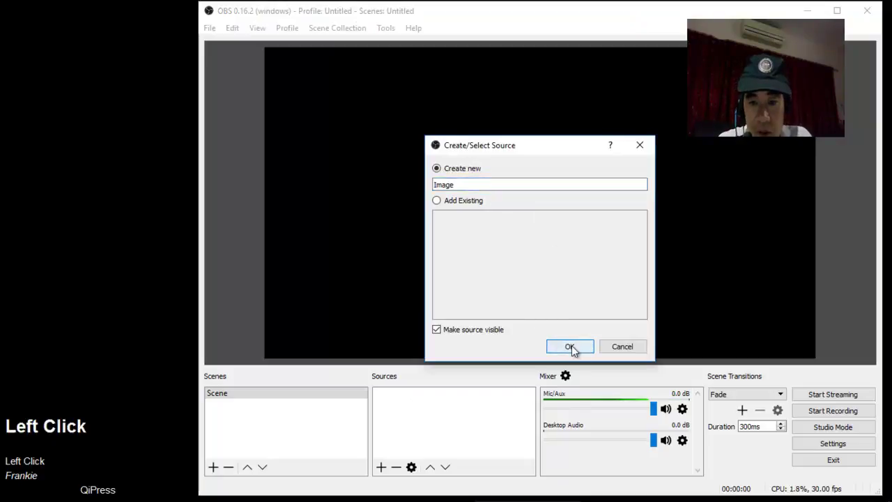
pyautogui.click(745, 342)
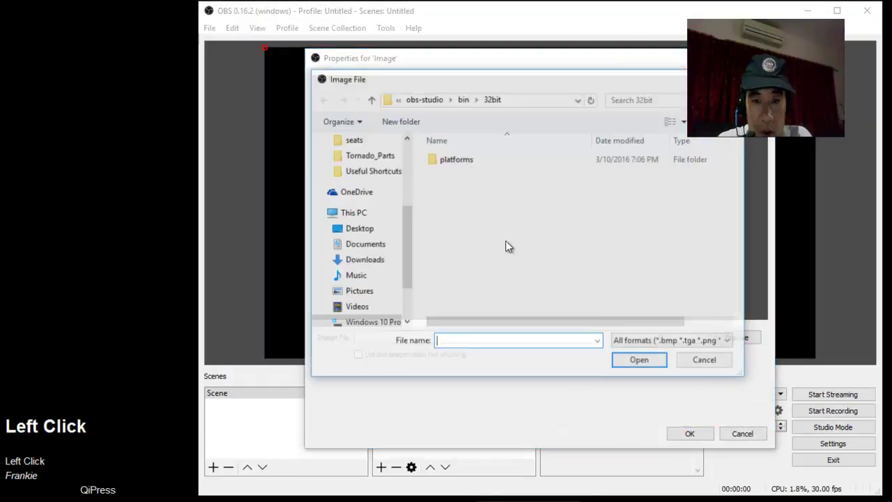
pyautogui.click(359, 229)
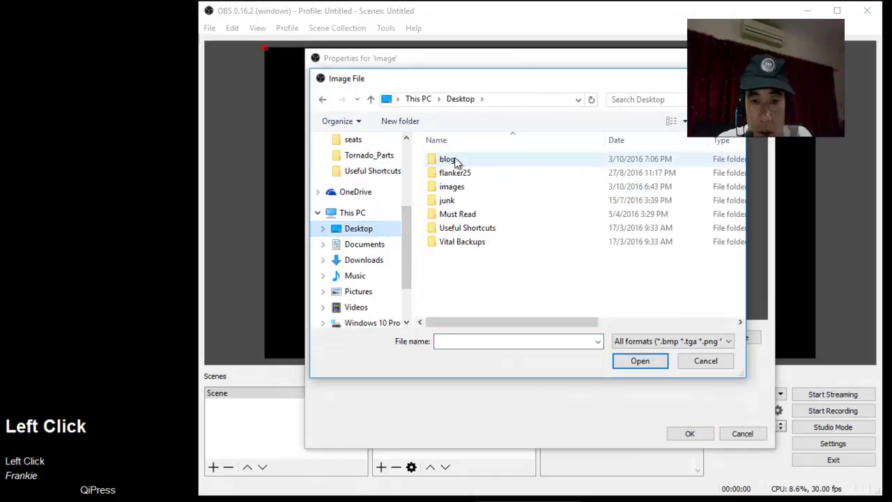
pyautogui.doubleClick(451, 187)
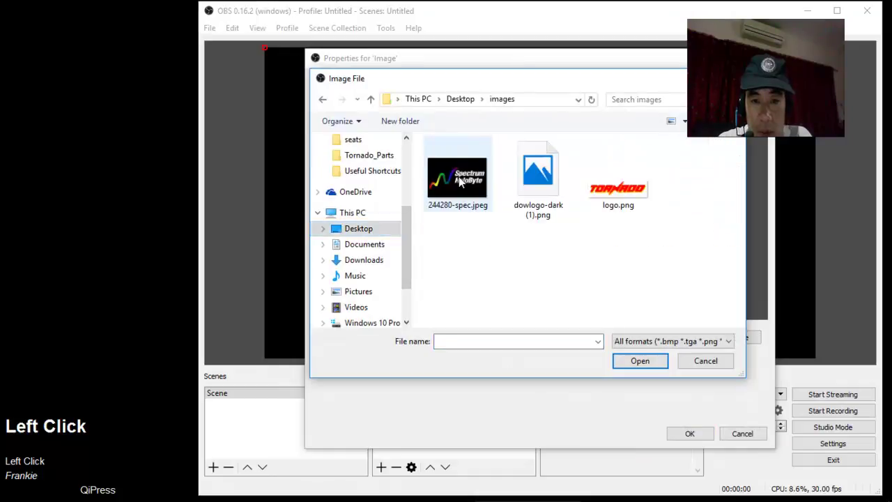
pyautogui.click(617, 188)
pyautogui.click(637, 362)
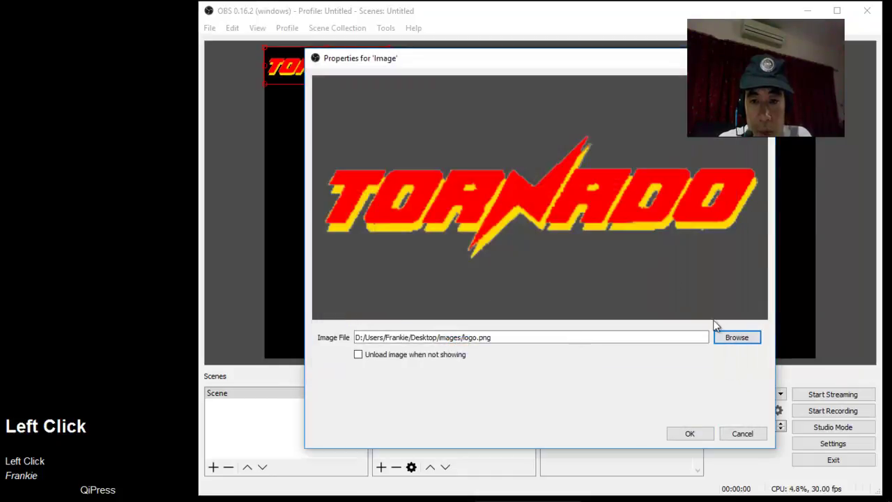
pyautogui.click(692, 434)
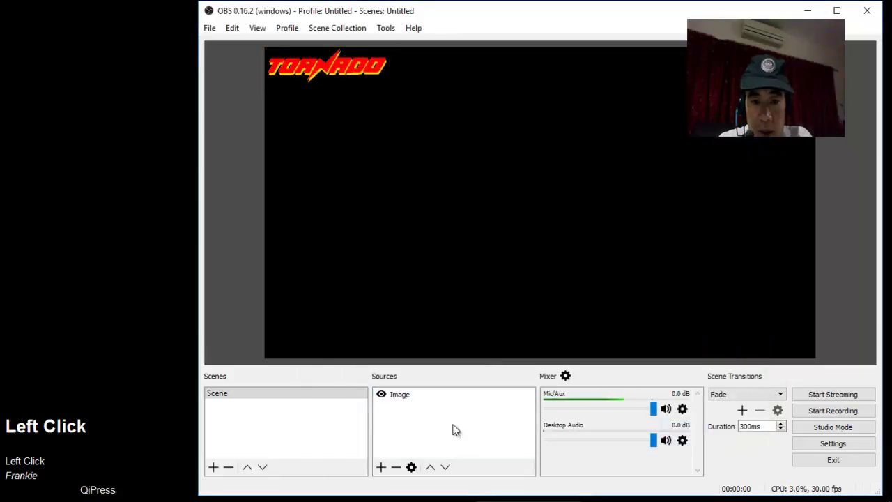
# Add image source 'Image 1' from 244280-spec.jpeg and drag it to the top centre.
pyautogui.rightClick(417, 420)
pyautogui.click(470, 428)
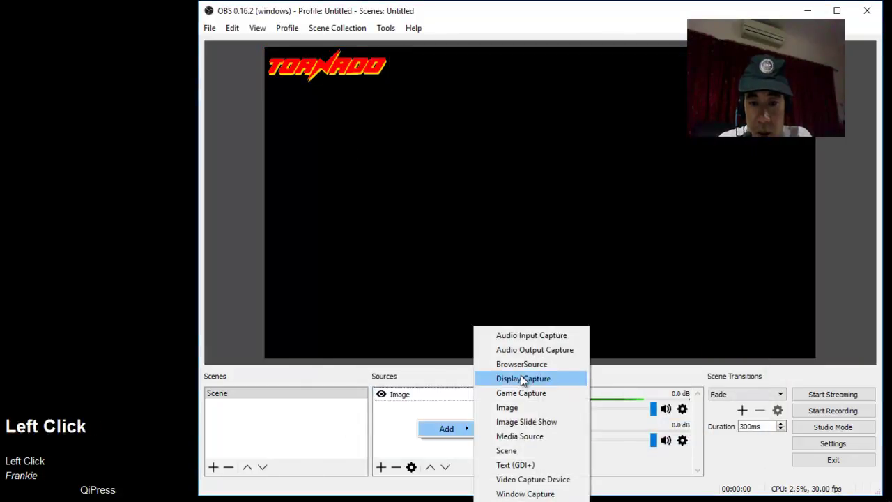
pyautogui.click(512, 407)
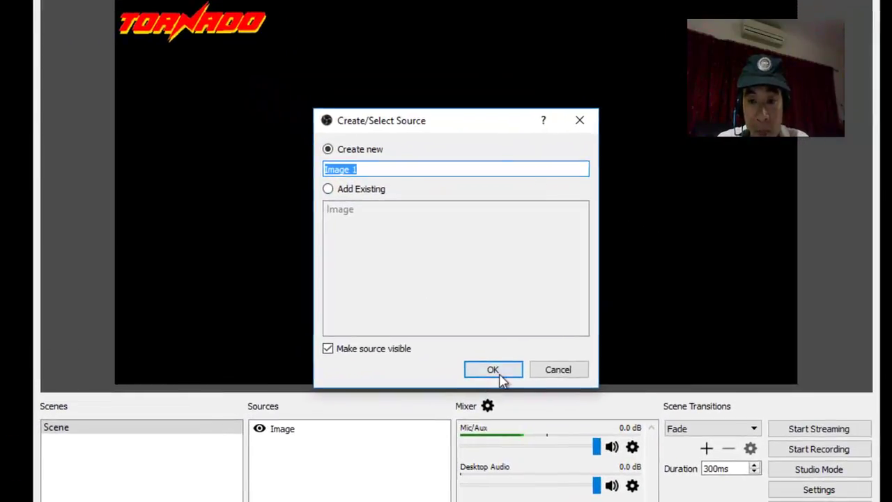
pyautogui.click(569, 347)
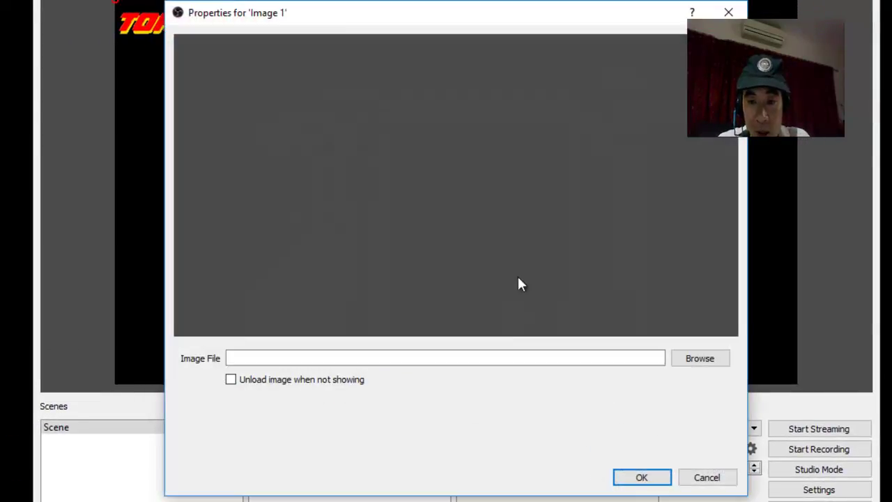
pyautogui.click(690, 358)
pyautogui.click(355, 167)
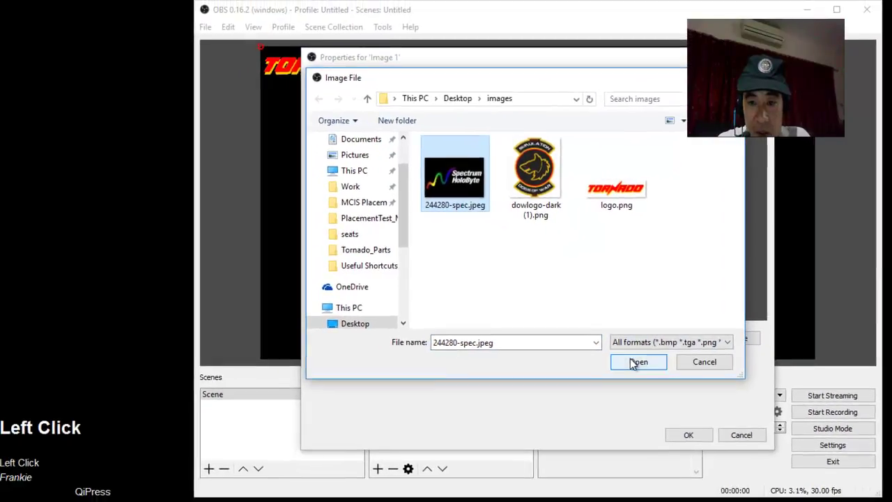
pyautogui.click(632, 362)
pyautogui.click(697, 435)
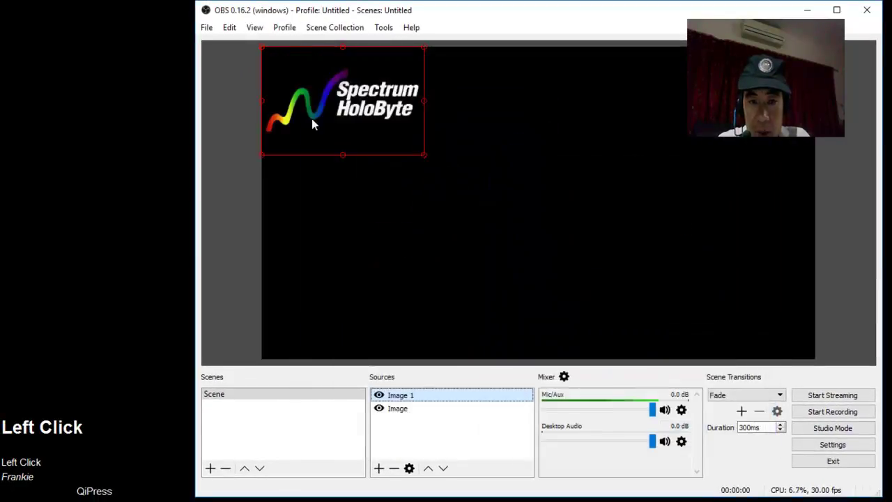
pyautogui.moveTo(357, 113); pyautogui.dragTo(524, 147)
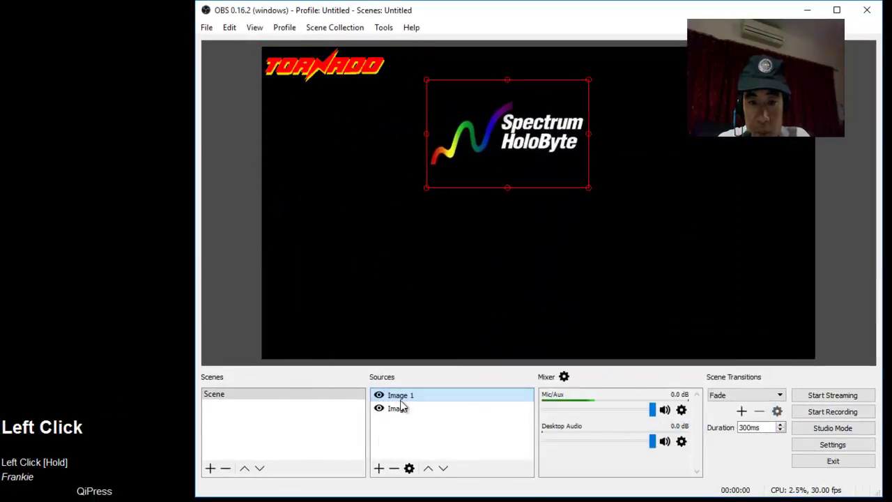
# Add image source 'Image 2' showing the wolf badge from dowlogo-dark (1).png.
pyautogui.rightClick(408, 423)
pyautogui.click(460, 433)
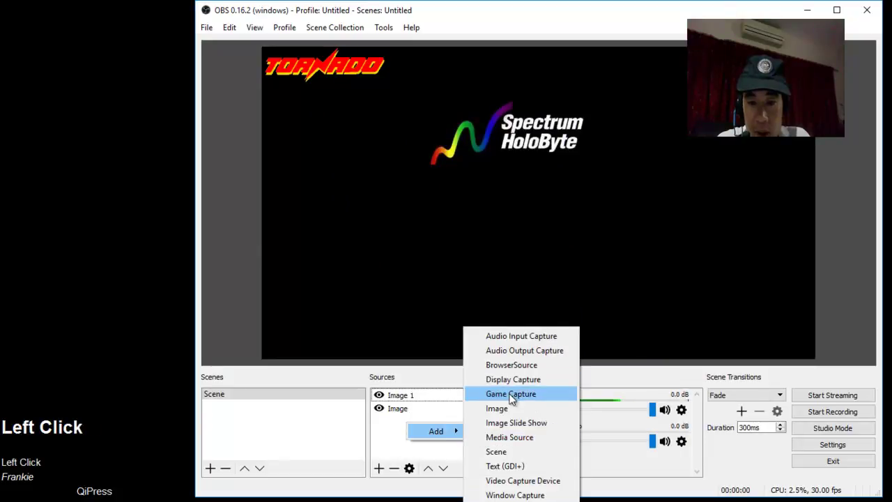
pyautogui.click(509, 407)
pyautogui.click(566, 342)
pyautogui.click(738, 338)
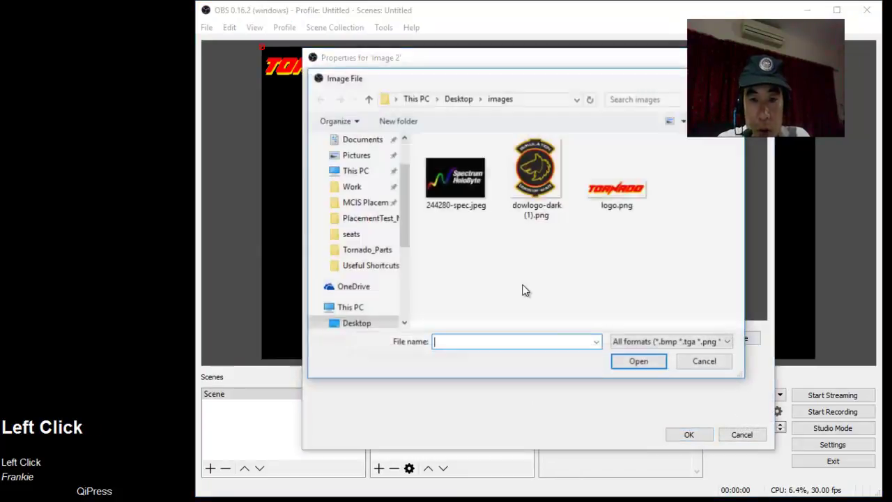
pyautogui.click(536, 174)
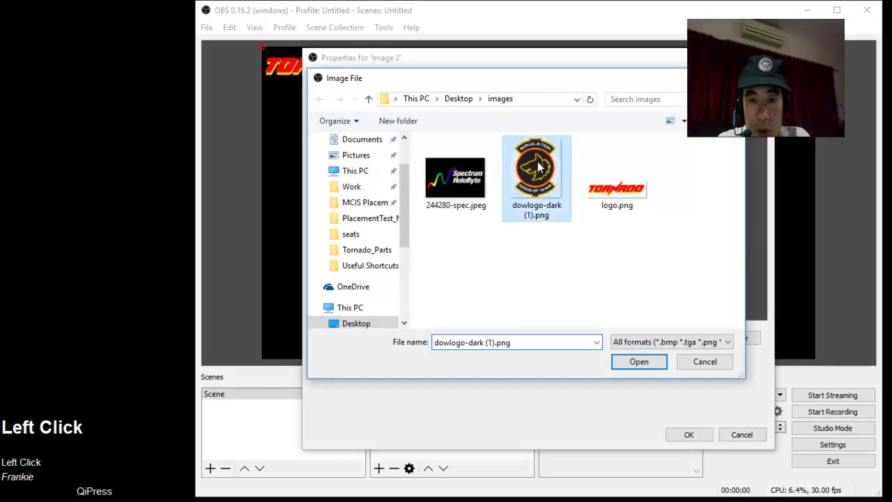
pyautogui.click(638, 362)
pyautogui.click(689, 434)
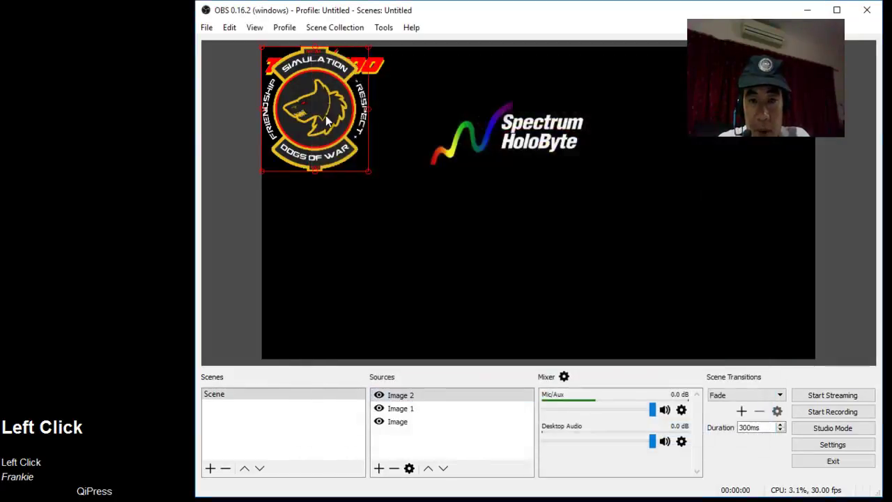
# Shrink the Spectrum HoloByte and wolf logos and stack them below TORNADO at top-left.
pyautogui.moveTo(335, 136); pyautogui.dragTo(662, 282)
pyautogui.click(584, 182)
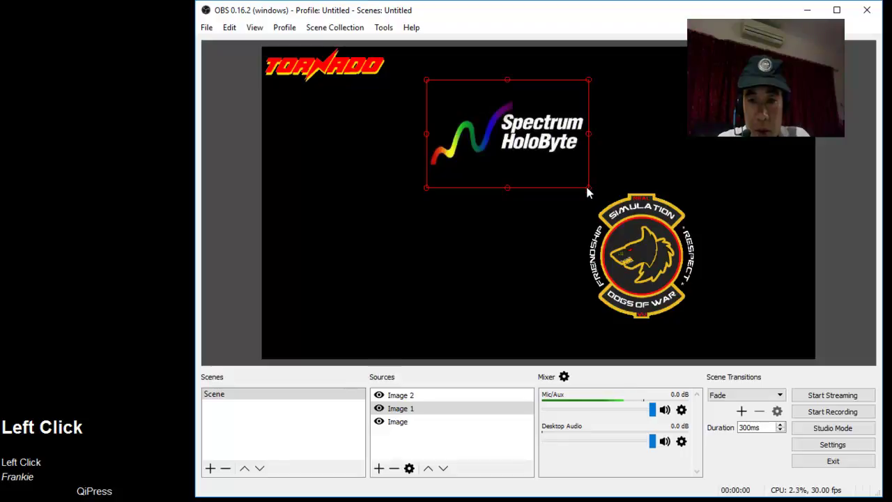
pyautogui.moveTo(588, 193); pyautogui.dragTo(335, 124)
pyautogui.moveTo(648, 296); pyautogui.dragTo(349, 251)
pyautogui.moveTo(398, 270); pyautogui.dragTo(330, 195)
pyautogui.moveTo(337, 140); pyautogui.dragTo(327, 113)
pyautogui.moveTo(314, 175); pyautogui.dragTo(314, 165)
pyautogui.moveTo(328, 112); pyautogui.dragTo(333, 109)
# Move the Tornado image to the top of the source order.
pyautogui.click(340, 64)
pyautogui.rightClick(339, 64)
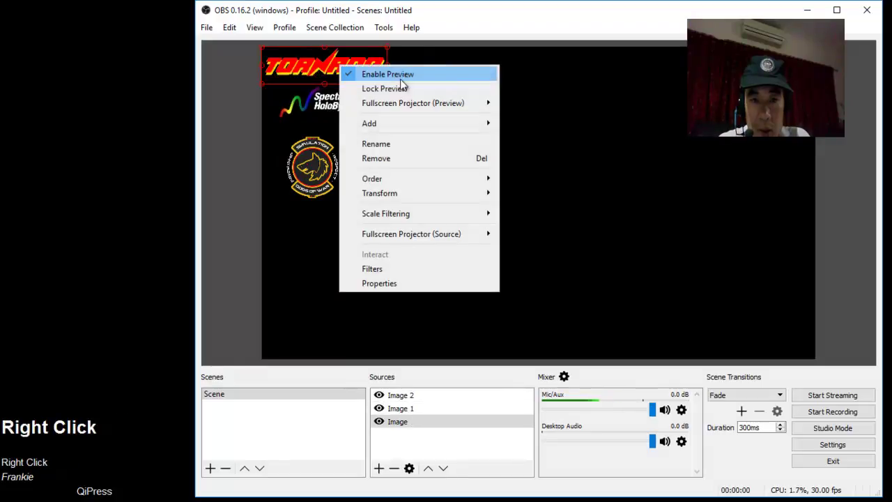
pyautogui.click(407, 180)
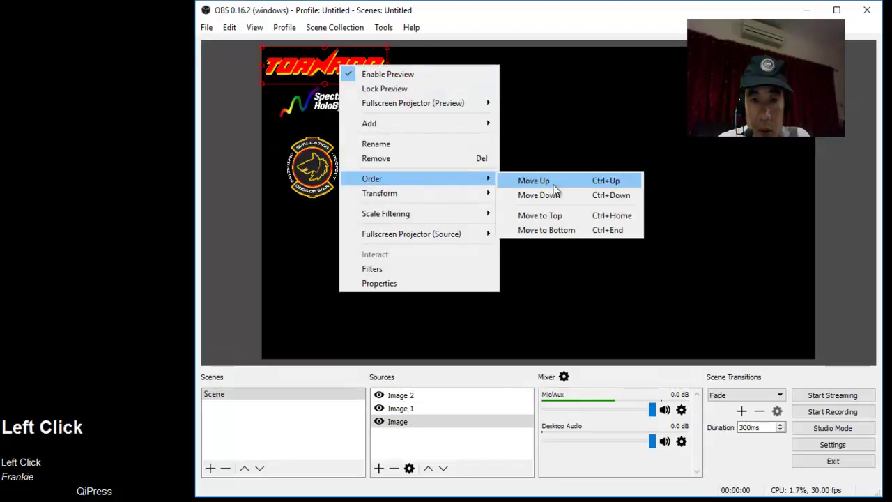
pyautogui.click(540, 216)
# Nudge the wolf logo slightly right and deselect it.
pyautogui.click(381, 210)
pyautogui.click(312, 185)
pyautogui.moveTo(311, 180); pyautogui.dragTo(315, 170)
pyautogui.click(412, 150)
pyautogui.rightClick(398, 442)
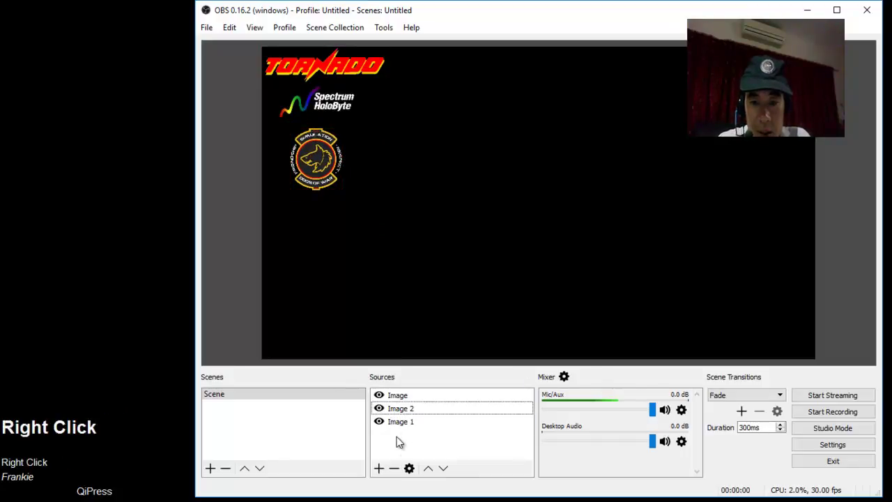
# Add a Video Capture Device source with its default name and settings.
pyautogui.click(426, 444)
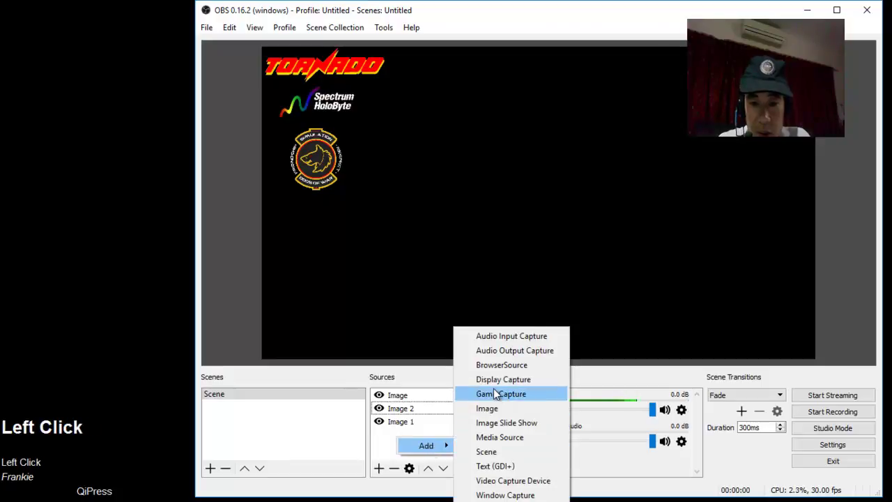
pyautogui.click(519, 481)
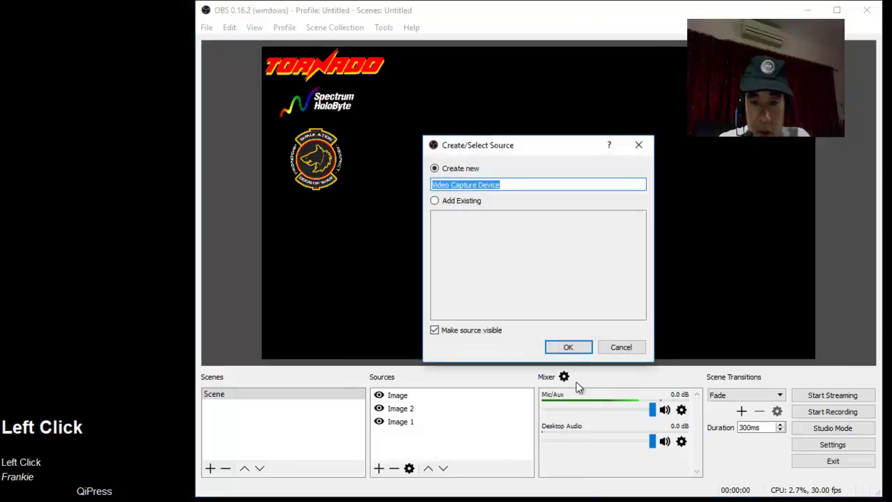
pyautogui.click(569, 347)
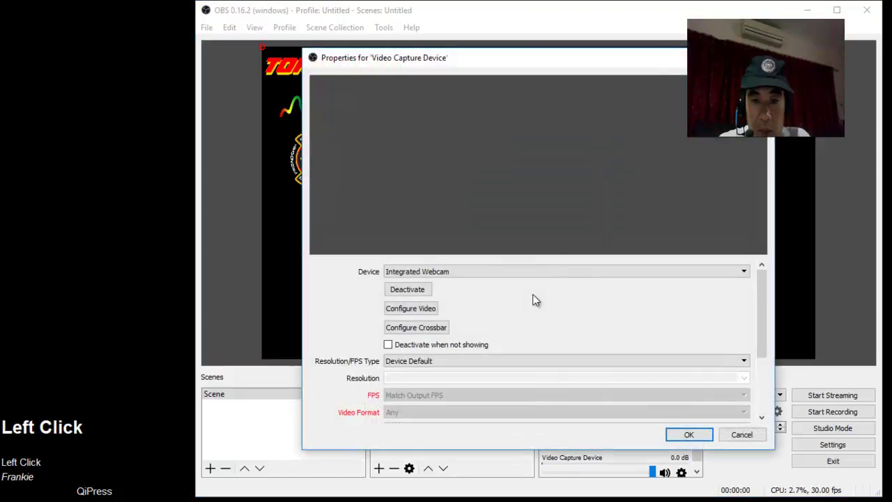
pyautogui.click(669, 436)
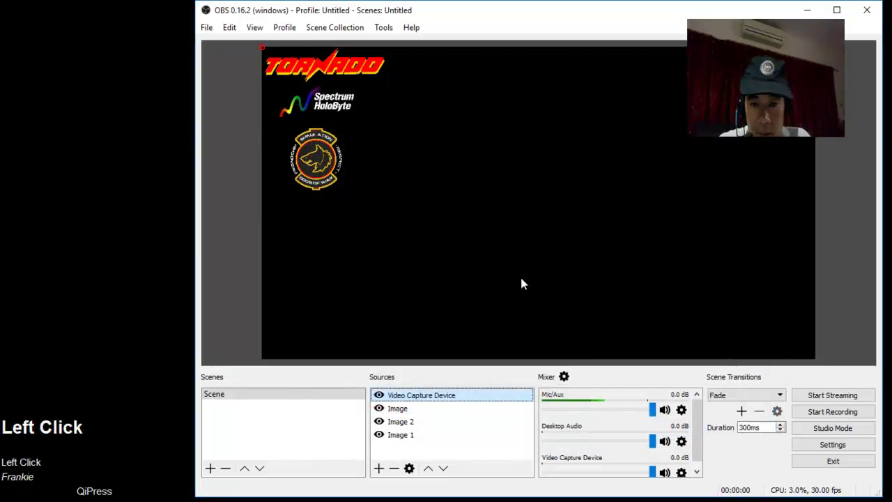
pyautogui.rightClick(402, 245)
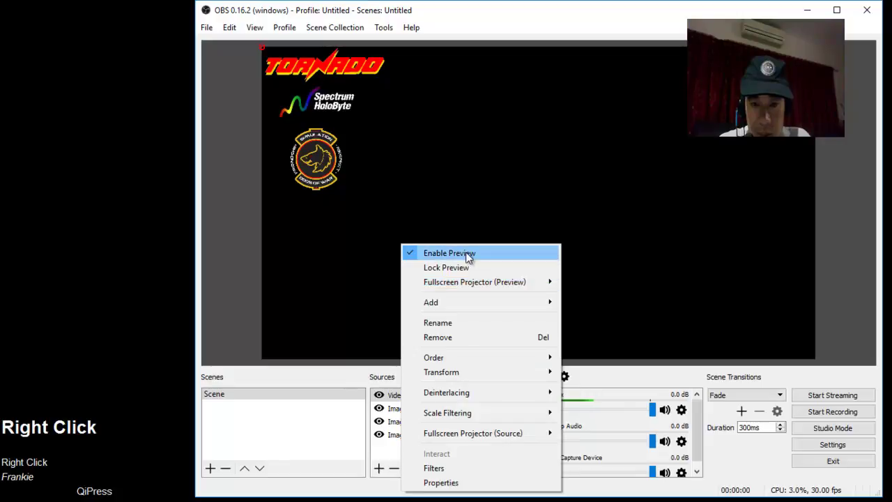
pyautogui.click(401, 463)
# Reopen the Video Capture Device properties and keep Integrated Webcam as the device.
pyautogui.rightClick(436, 396)
pyautogui.click(490, 387)
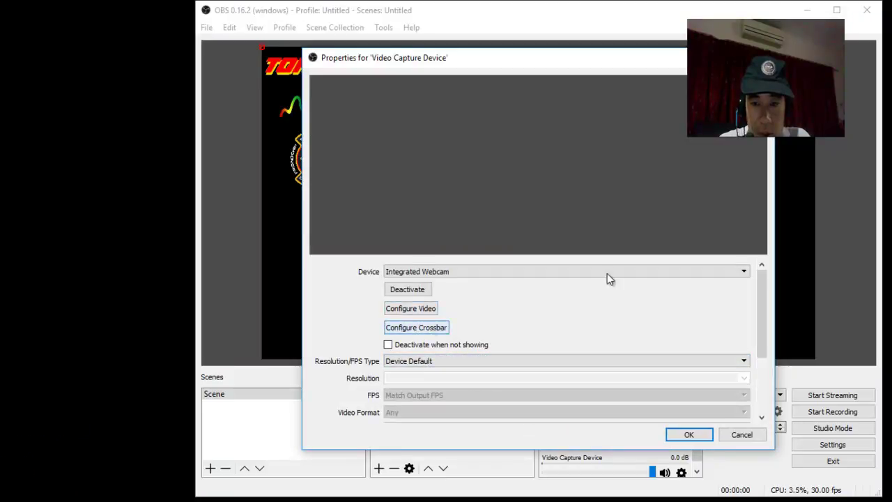
pyautogui.click(744, 272)
pyautogui.click(542, 281)
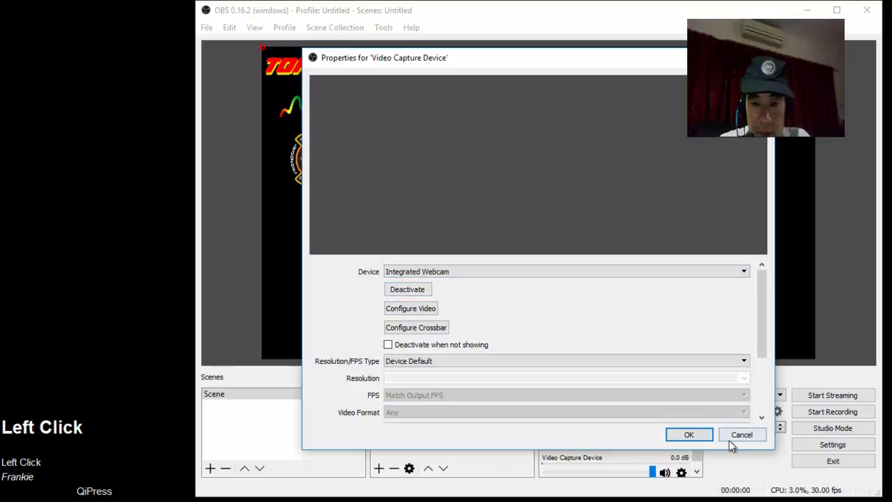
pyautogui.click(687, 435)
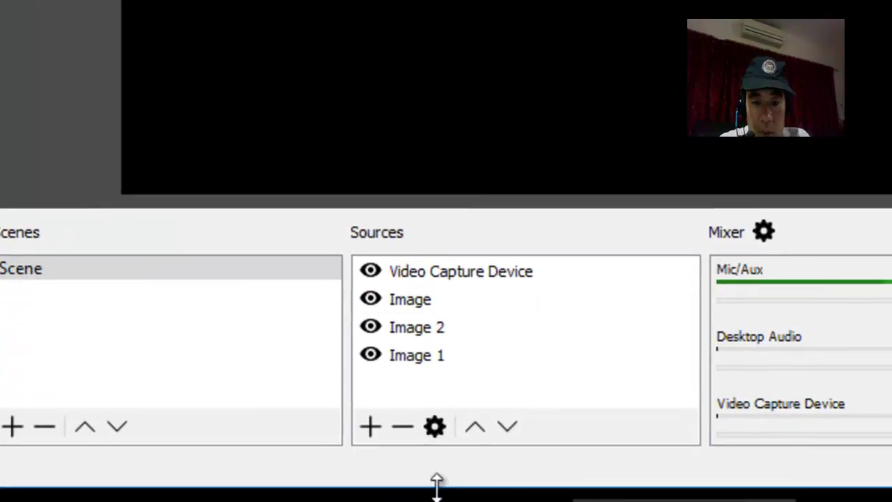
pyautogui.click(449, 468)
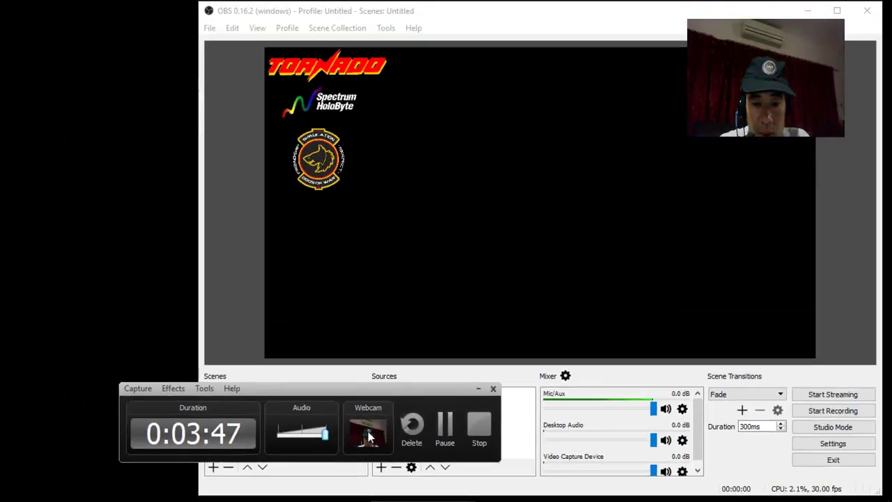
pyautogui.click(200, 388)
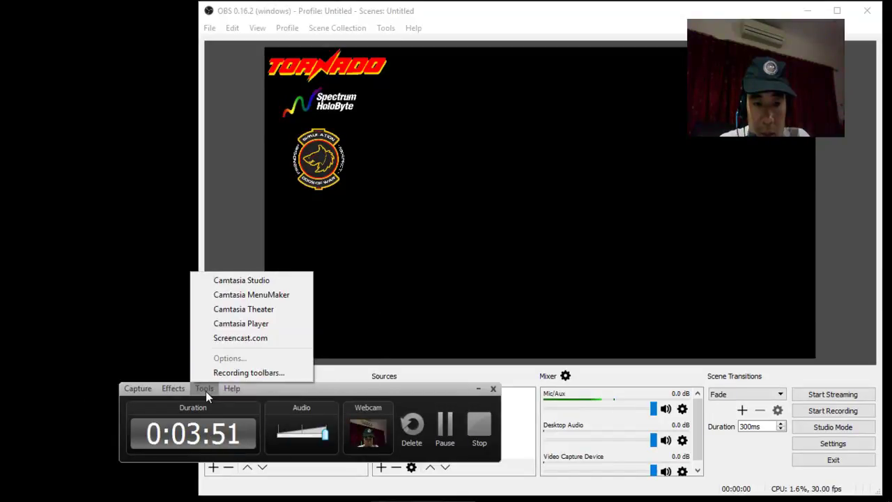
pyautogui.moveTo(232, 388)
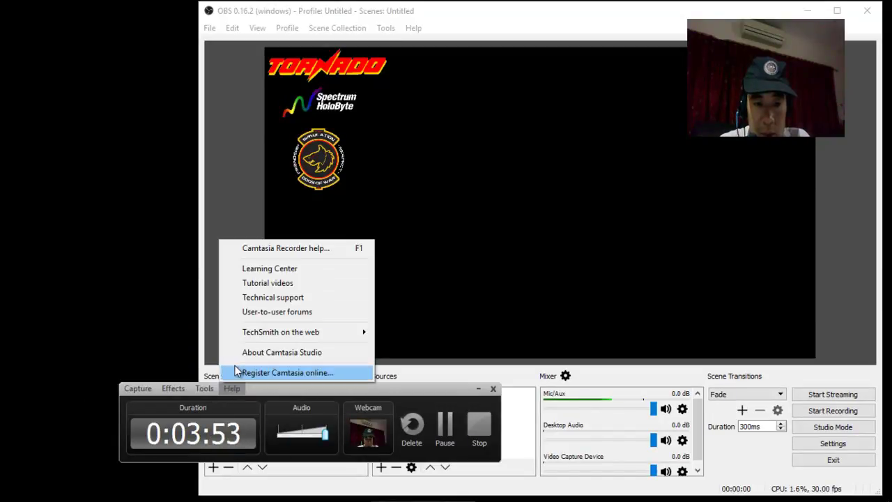
pyautogui.click(481, 434)
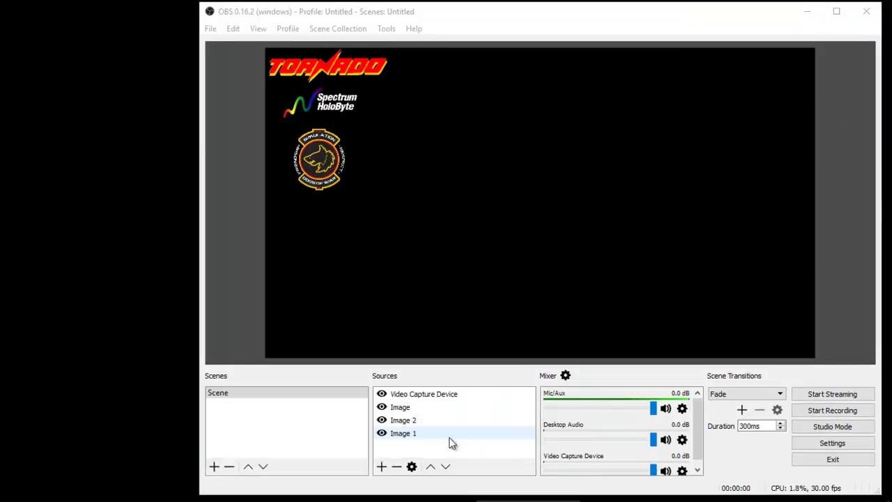
# Remove the blank Video Capture Device source from the scene.
pyautogui.click(448, 396)
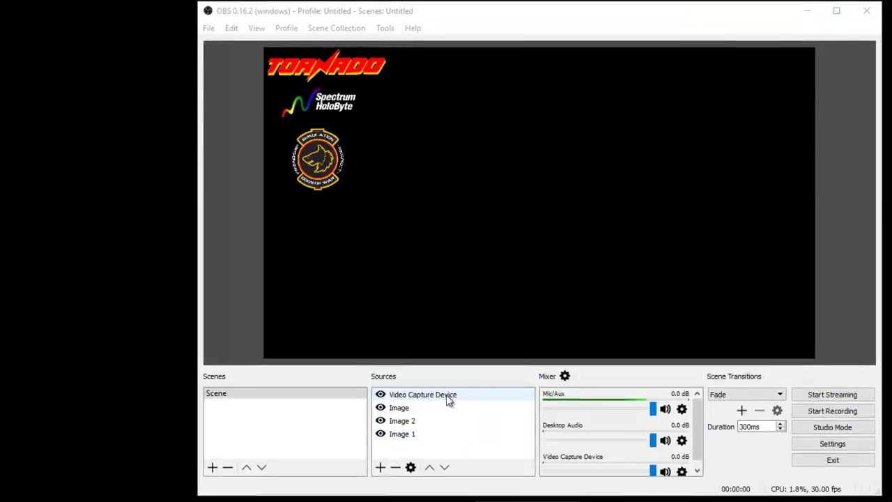
pyautogui.rightClick(444, 398)
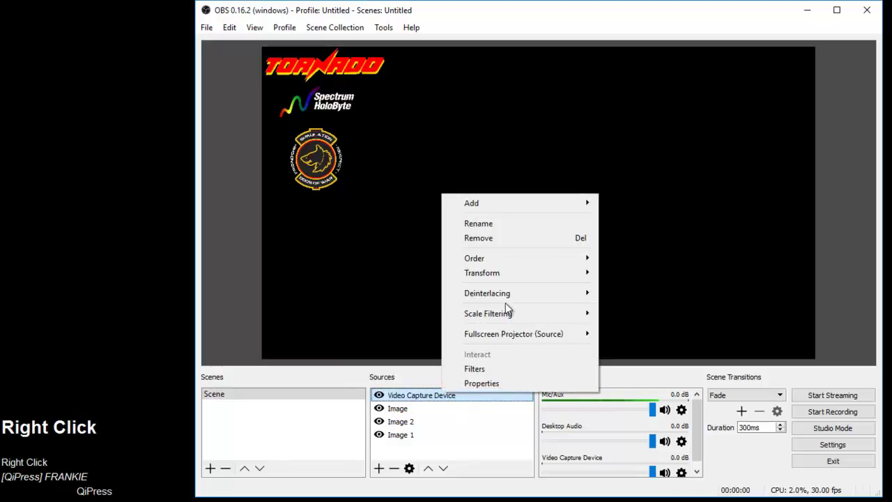
pyautogui.click(503, 239)
pyautogui.click(582, 275)
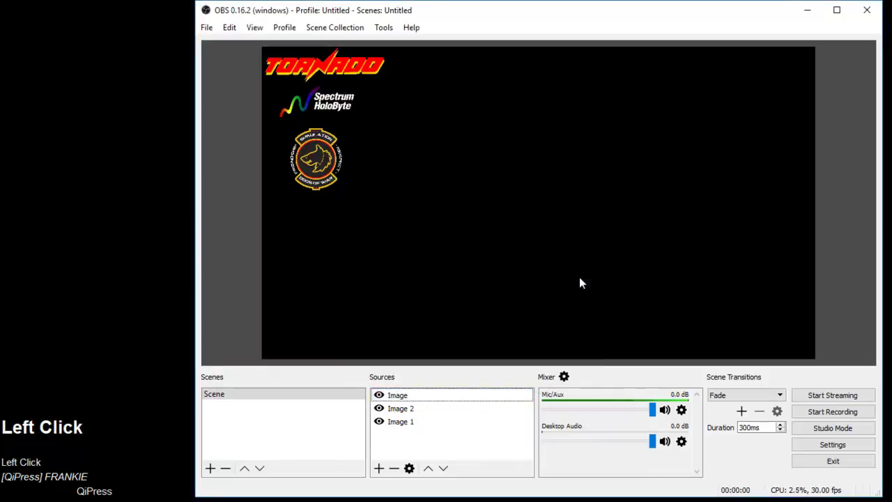
# Add a new Video Capture Device source with the default name.
pyautogui.rightClick(396, 437)
pyautogui.click(447, 445)
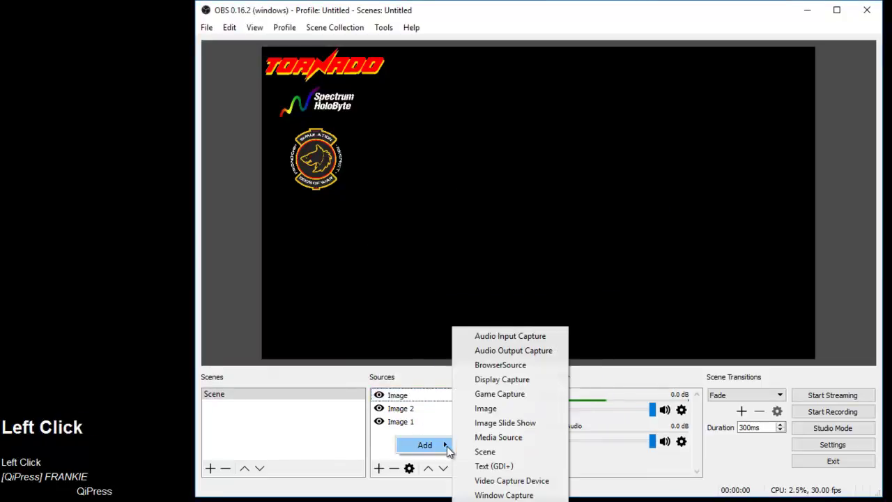
pyautogui.click(497, 482)
pyautogui.click(567, 348)
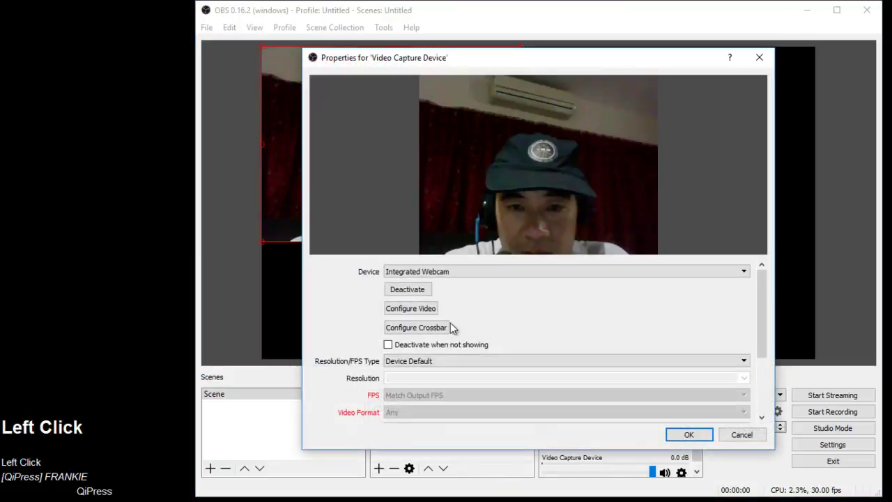
# Accept the live webcam properties, then shrink the feed and place it beneath the wolf logo.
pyautogui.click(688, 434)
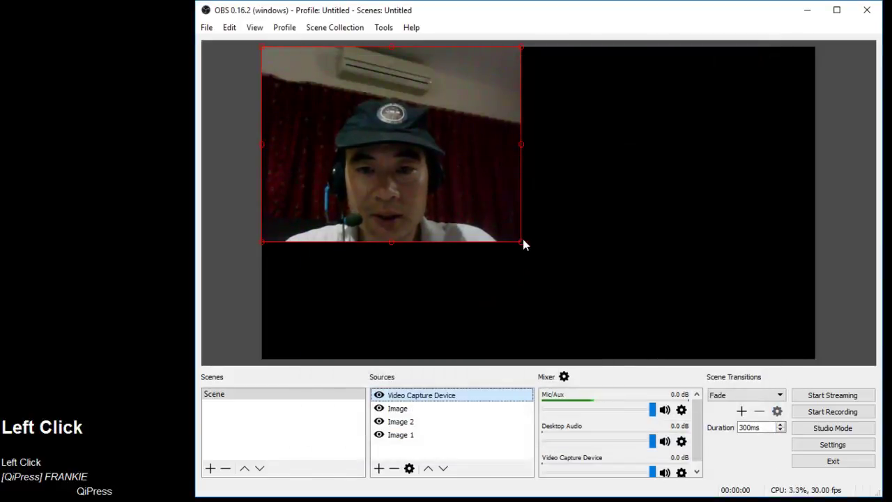
pyautogui.moveTo(521, 241); pyautogui.dragTo(394, 287)
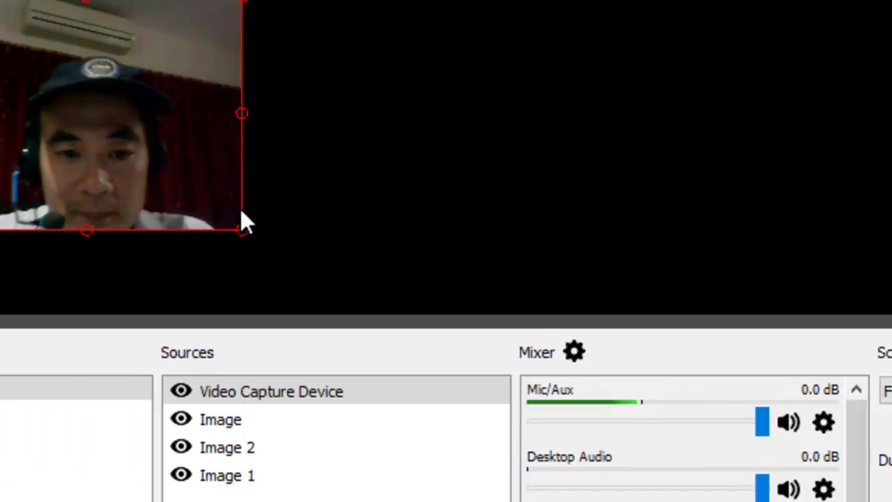
pyautogui.moveTo(241, 229); pyautogui.dragTo(112, 90)
pyautogui.click(402, 118)
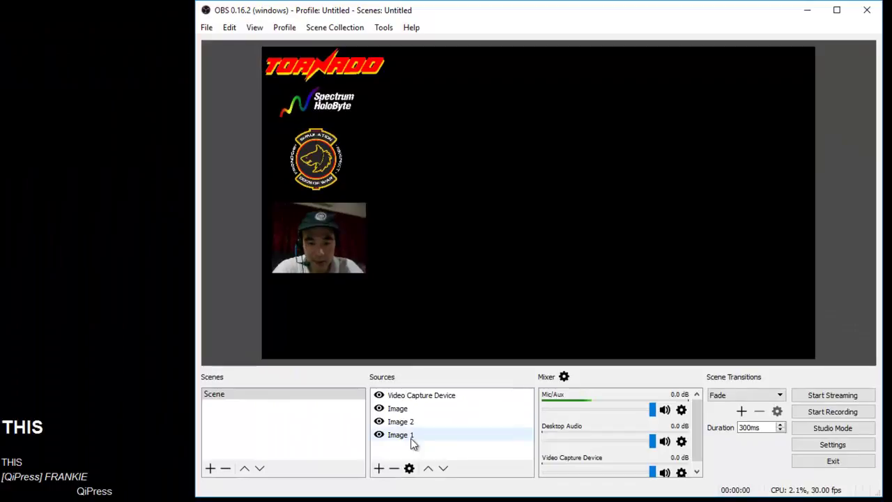
pyautogui.click(420, 293)
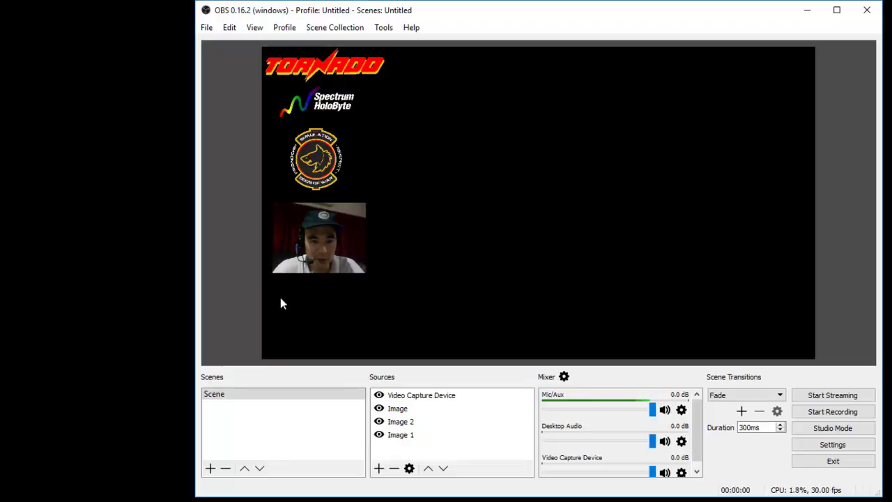
# Add a Display Capture source of Display 0 with the default name, then shift the OBS window.
pyautogui.rightClick(396, 453)
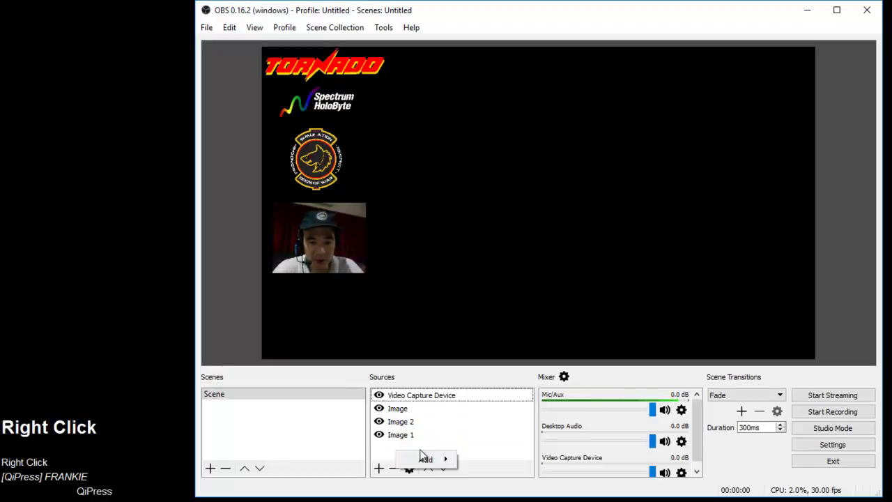
pyautogui.click(430, 461)
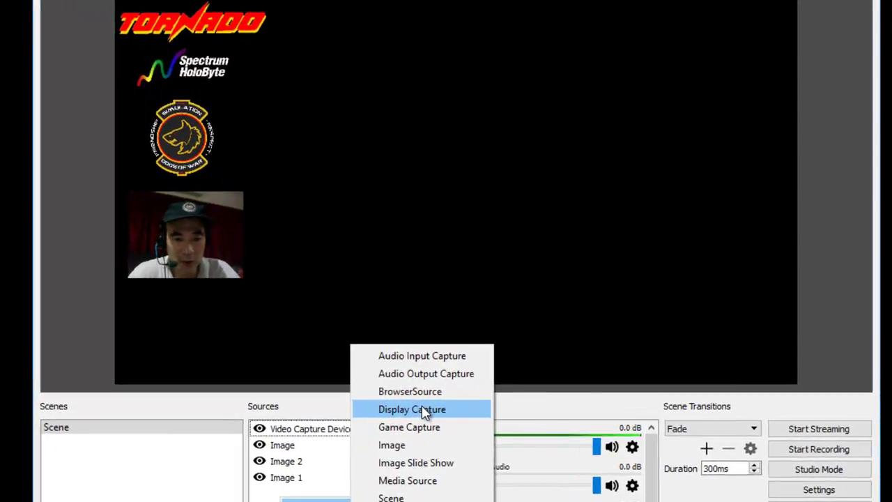
pyautogui.click(503, 379)
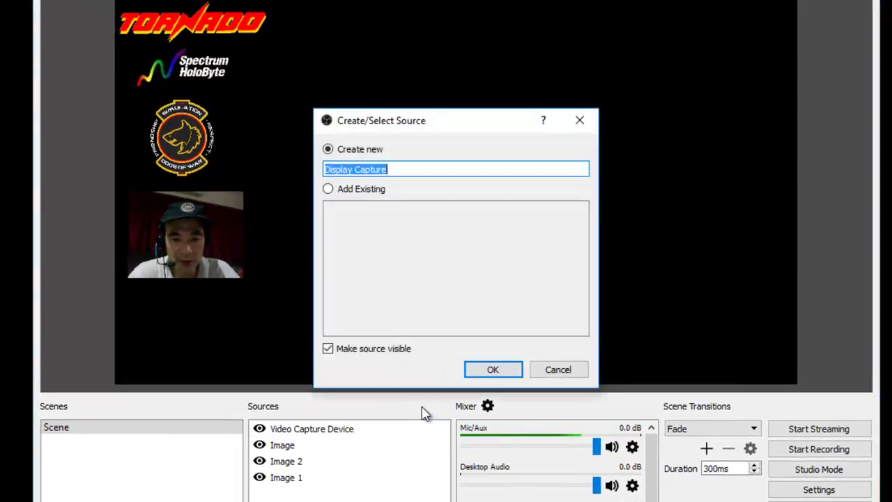
pyautogui.click(493, 370)
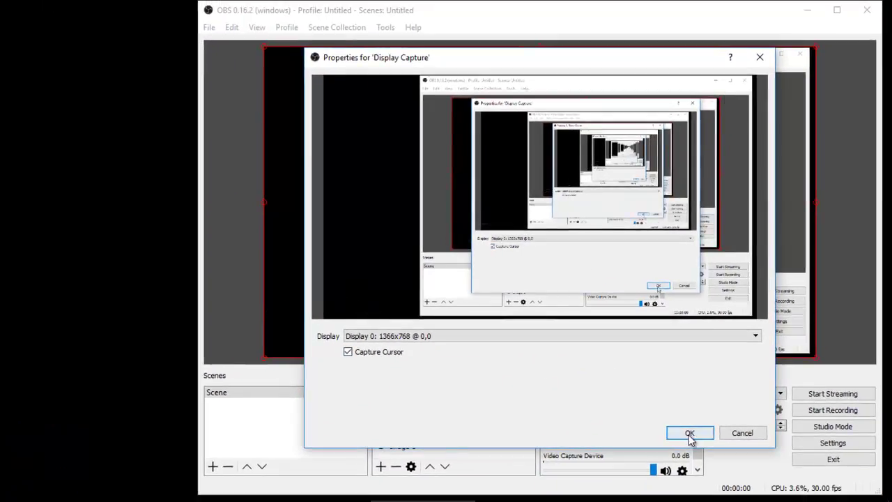
pyautogui.click(691, 434)
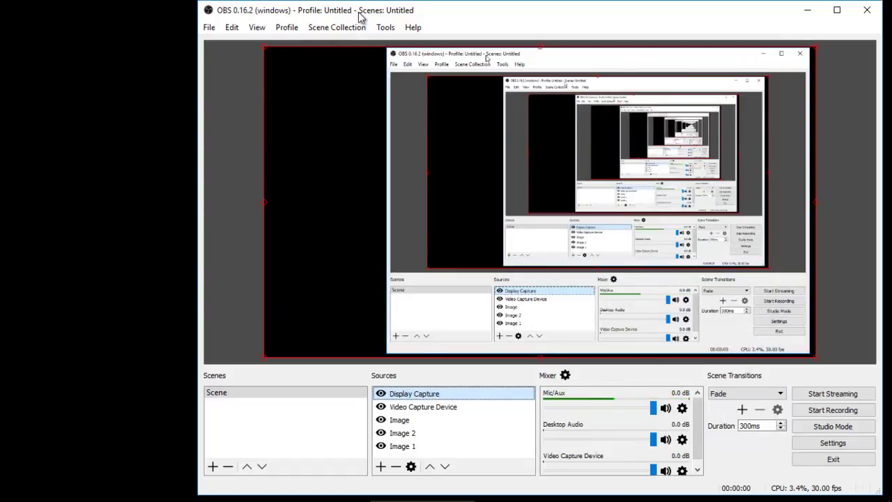
pyautogui.moveTo(409, 14)
pyautogui.mouseDown()
pyautogui.moveTo(831, 111)
pyautogui.moveTo(398, 38)
pyautogui.moveTo(384, 26)
pyautogui.moveTo(389, 8)
pyautogui.moveTo(416, 17)
pyautogui.moveTo(405, 17)
pyautogui.mouseUp()
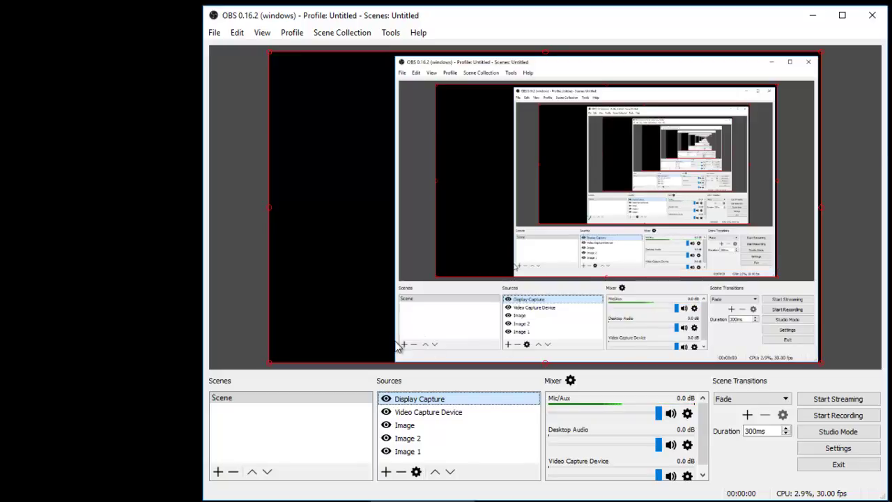
# Open the Display Capture source's properties and close them without changes.
pyautogui.rightClick(435, 400)
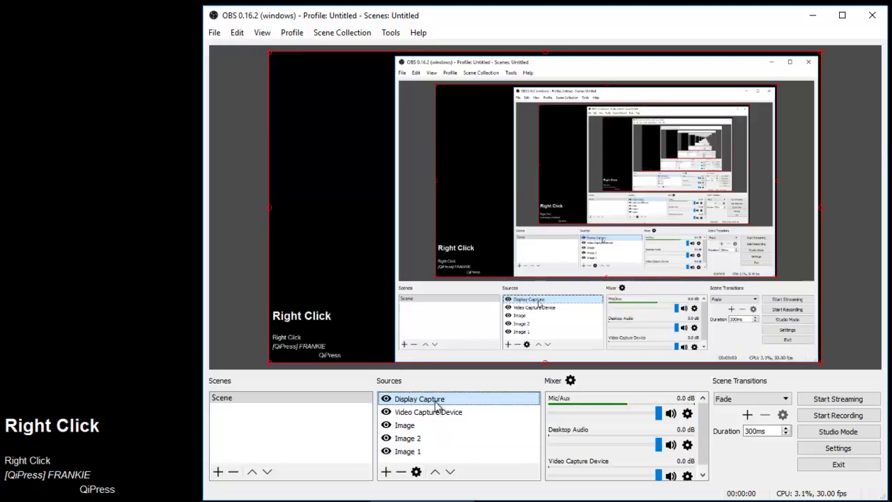
pyautogui.click(478, 395)
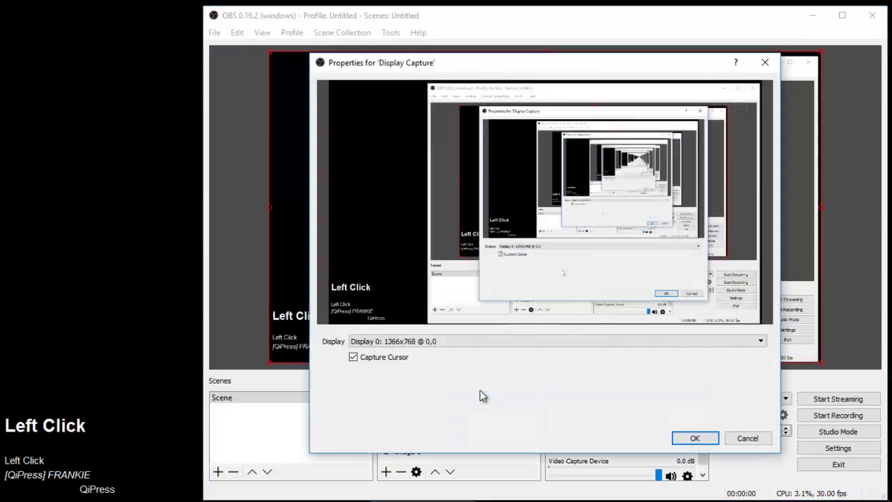
pyautogui.click(746, 438)
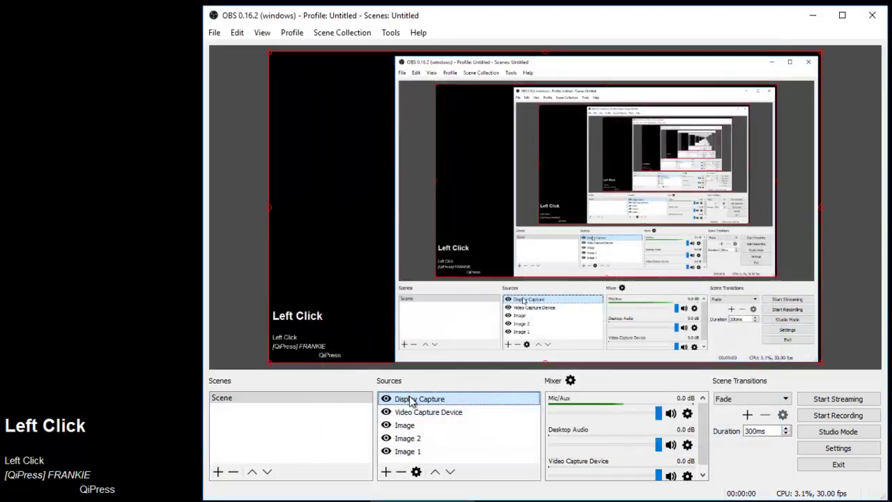
# Crop Display Capture to Left 1, Right 1165, Top 615 and move it below the webcam.
pyautogui.rightClick(408, 398)
pyautogui.moveTo(478, 298)
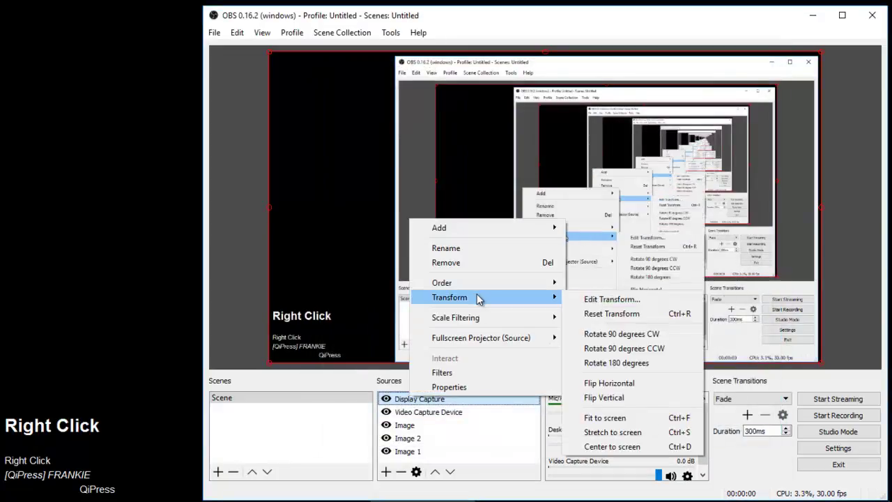
pyautogui.click(601, 297)
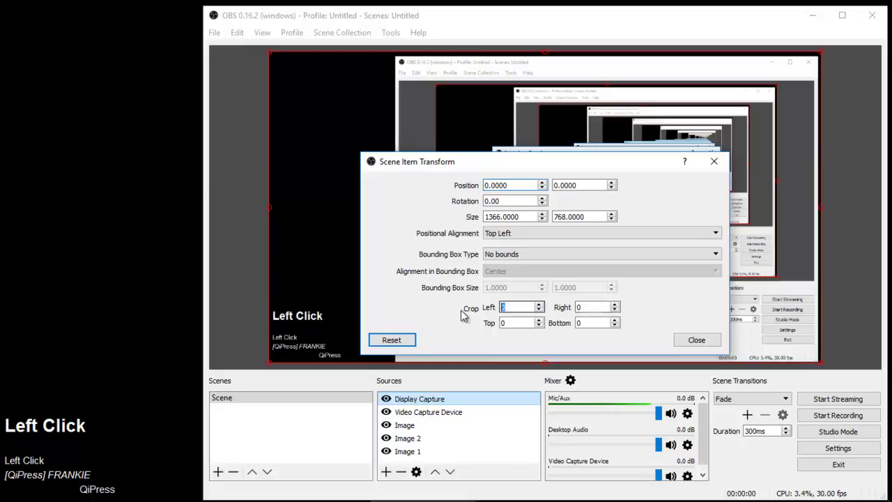
pyautogui.write('1')
pyautogui.press('Tab')
pyautogui.write('1165')
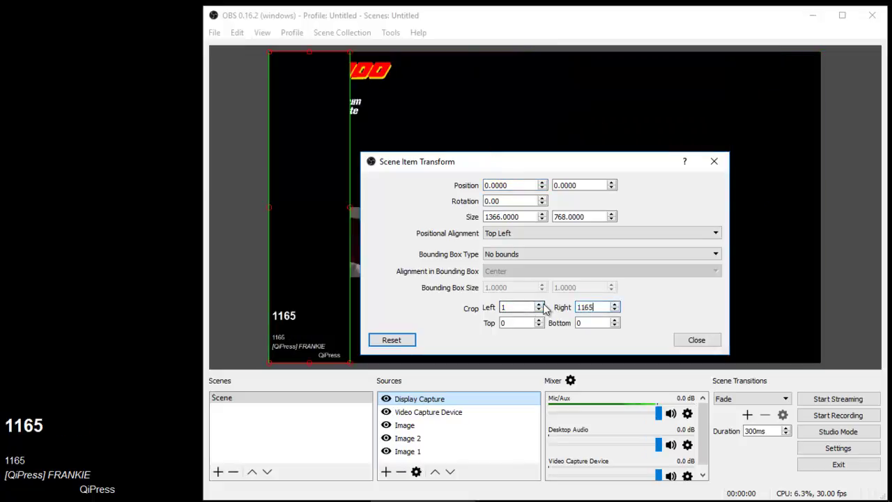
pyautogui.press('Tab')
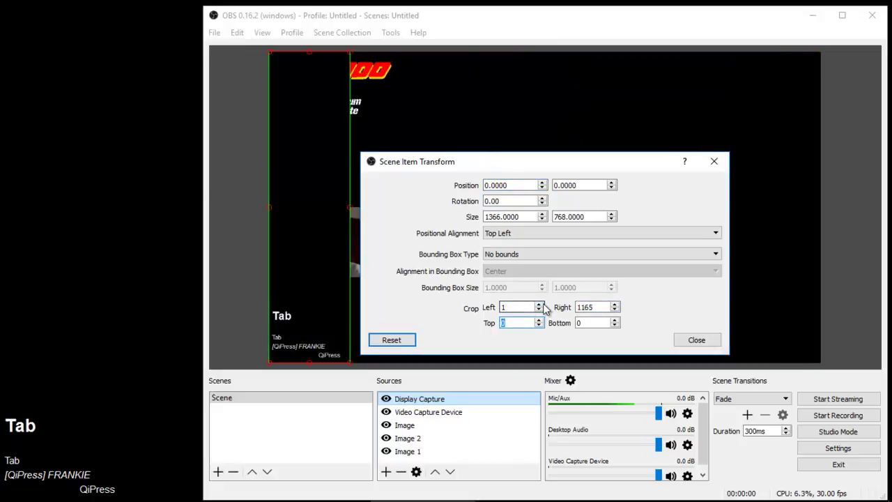
pyautogui.write('615')
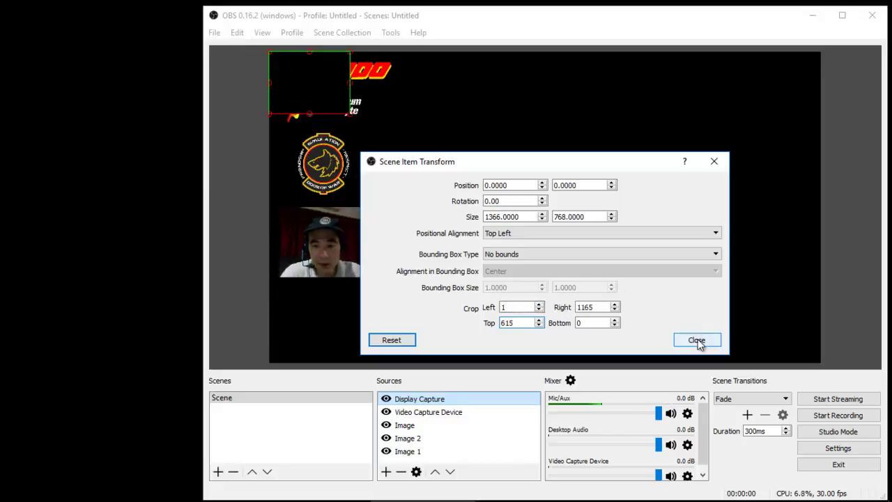
pyautogui.moveTo(317, 81); pyautogui.dragTo(329, 316)
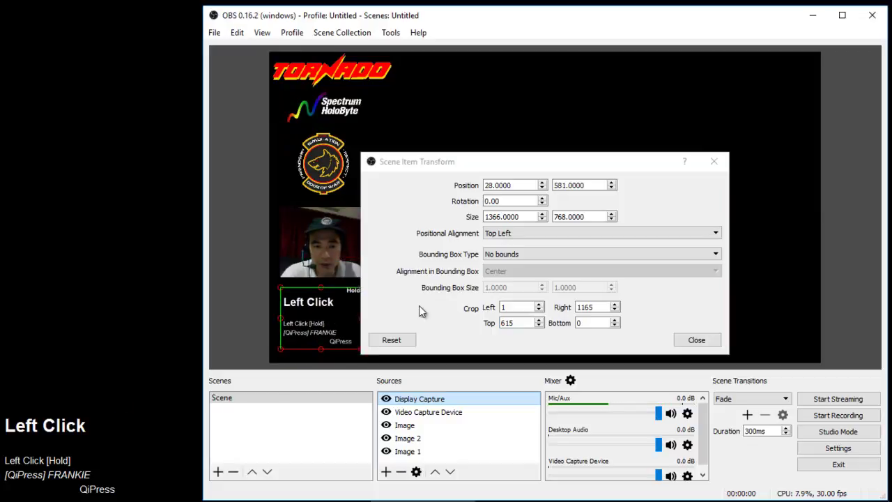
pyautogui.click(697, 340)
pyautogui.click(495, 261)
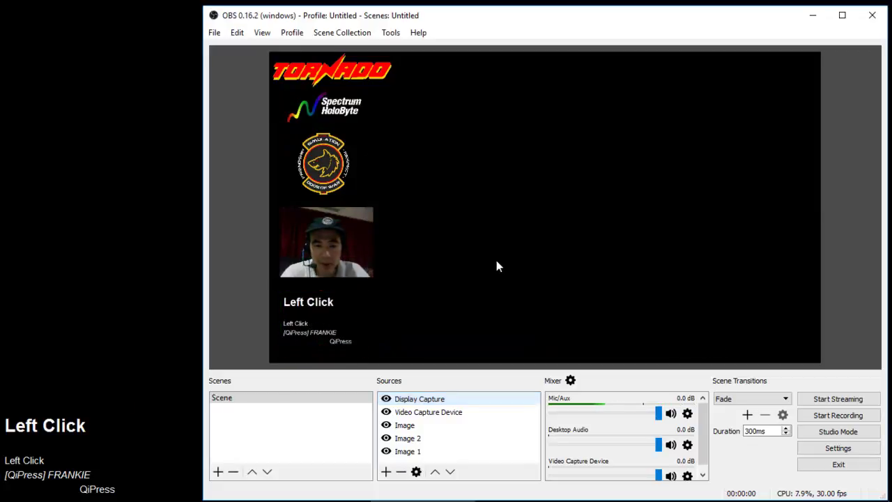
pyautogui.click(330, 323)
pyautogui.rightClick(330, 321)
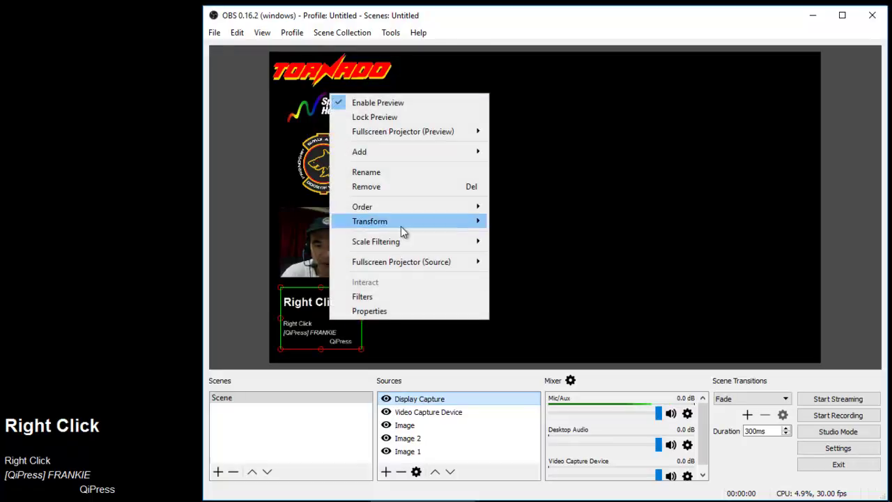
pyautogui.moveTo(400, 208)
pyautogui.moveTo(417, 222)
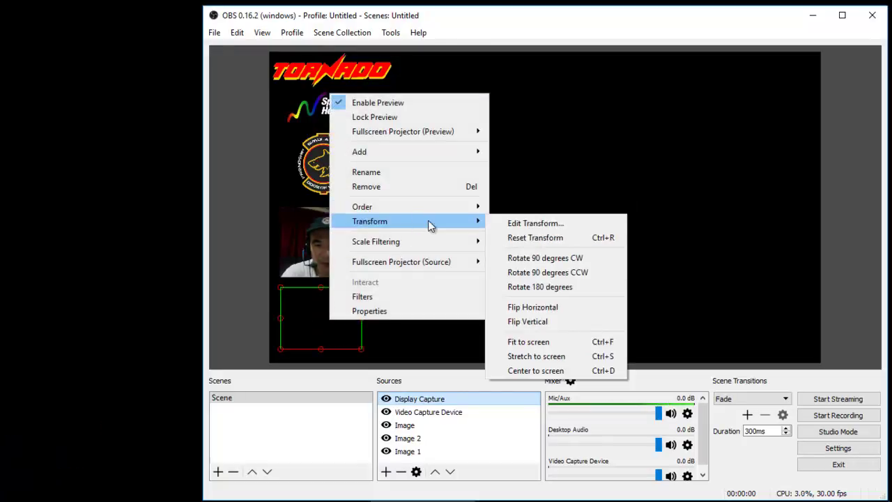
pyautogui.click(534, 223)
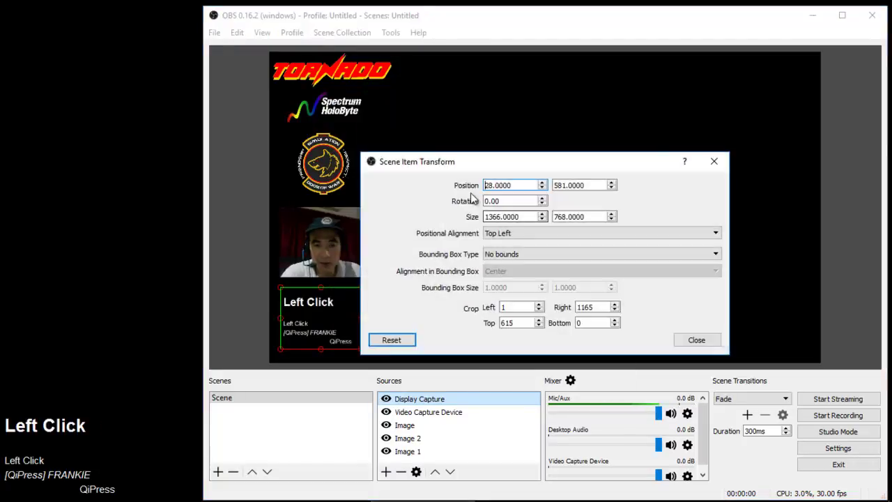
pyautogui.moveTo(486, 164); pyautogui.dragTo(515, 139)
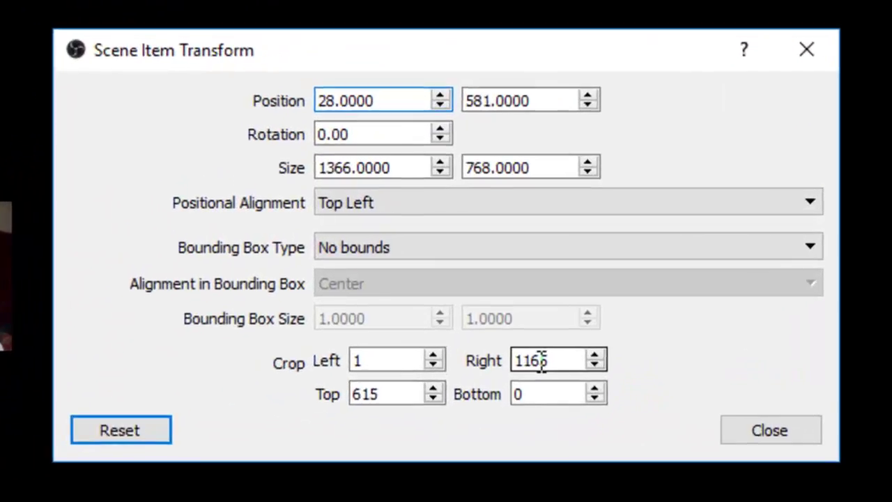
pyautogui.moveTo(621, 281); pyautogui.dragTo(625, 281)
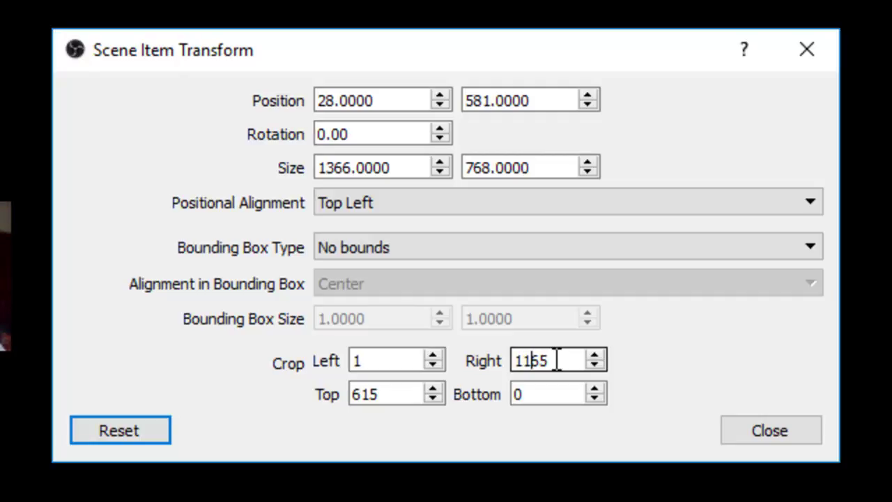
pyautogui.click(374, 403)
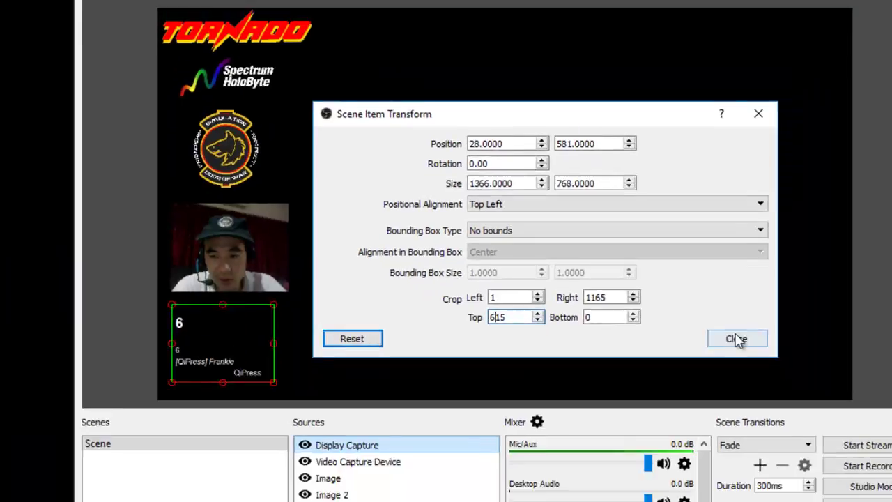
pyautogui.click(769, 430)
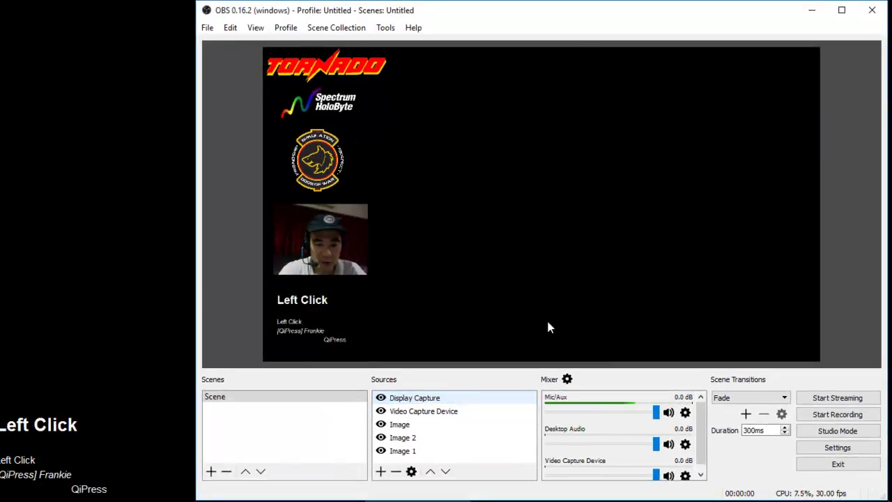
pyautogui.press('t')
pyautogui.press('h')
pyautogui.press('s')
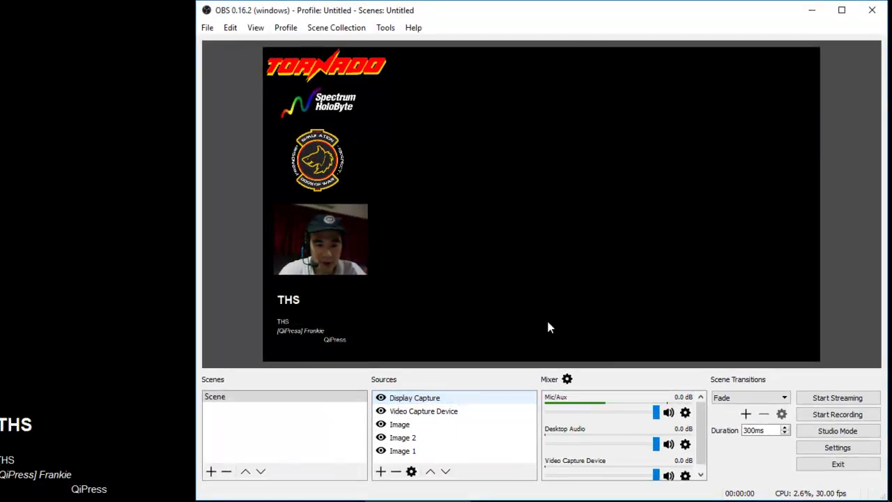
pyautogui.write('is workin')
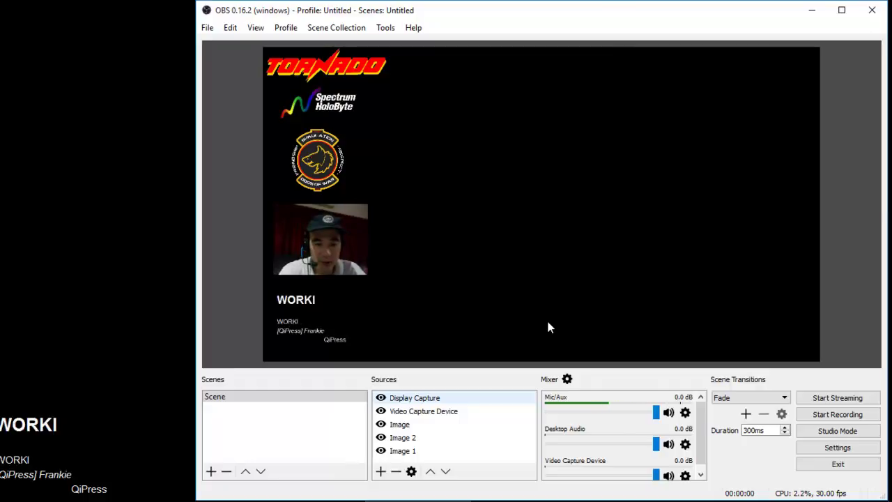
pyautogui.write('g')
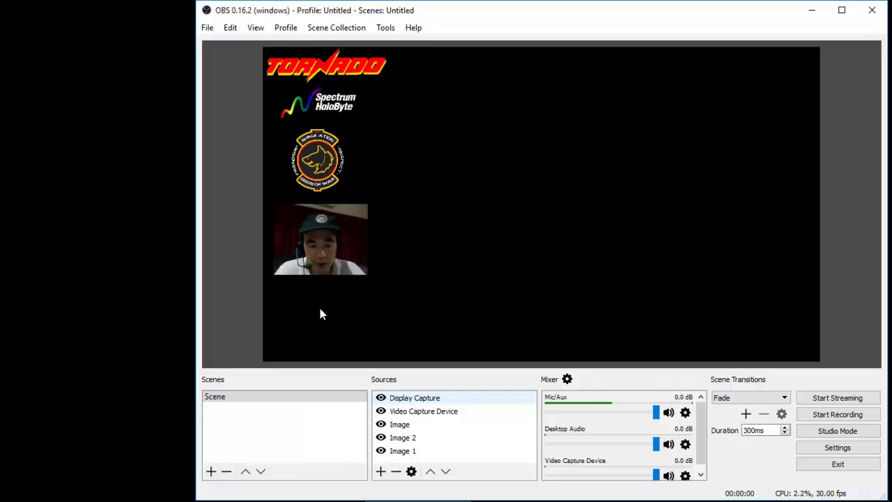
pyautogui.click(556, 224)
pyautogui.rightClick(558, 227)
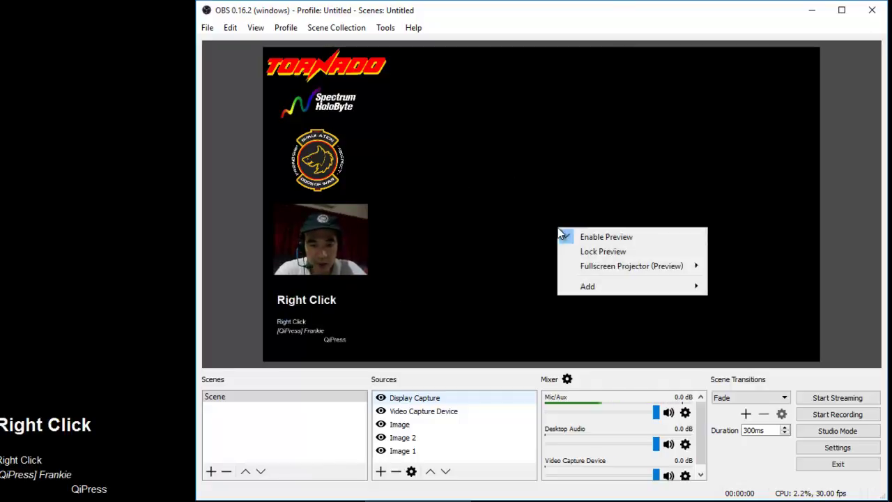
pyautogui.click(575, 184)
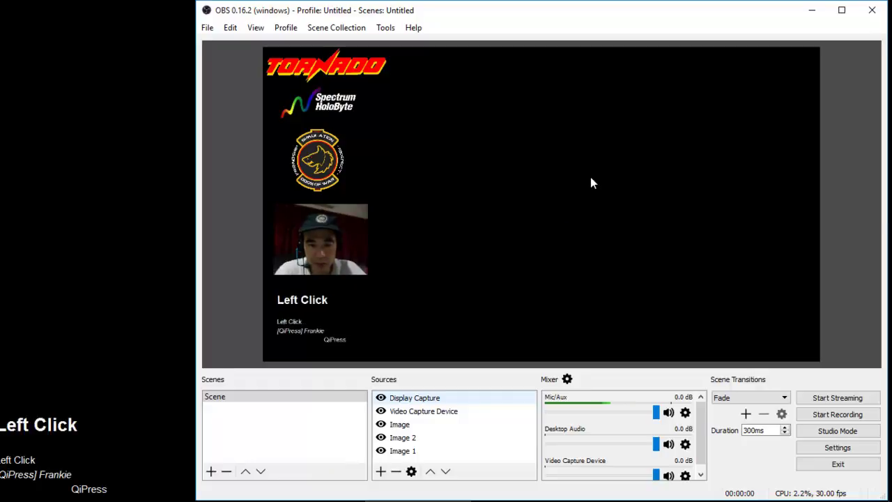
pyautogui.rightClick(589, 182)
pyautogui.click(553, 184)
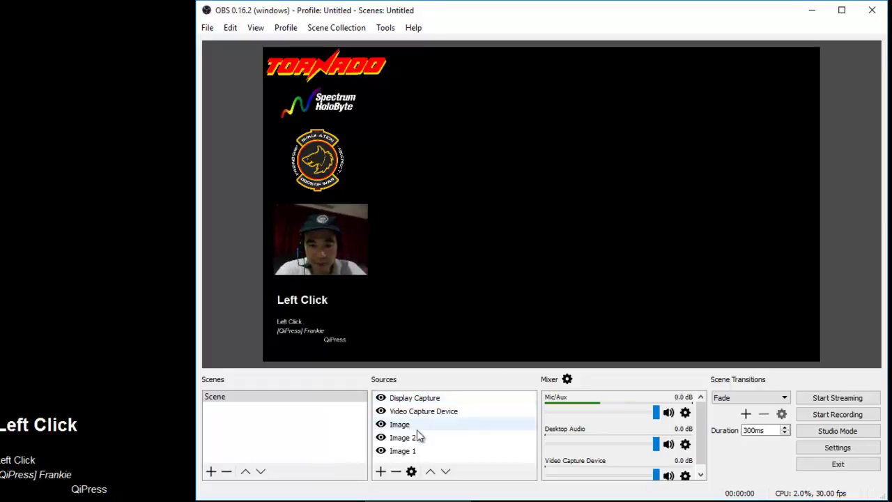
pyautogui.click(418, 436)
pyautogui.scroll(-1, 449, 440)
pyautogui.rightClick(462, 454)
pyautogui.click(512, 288)
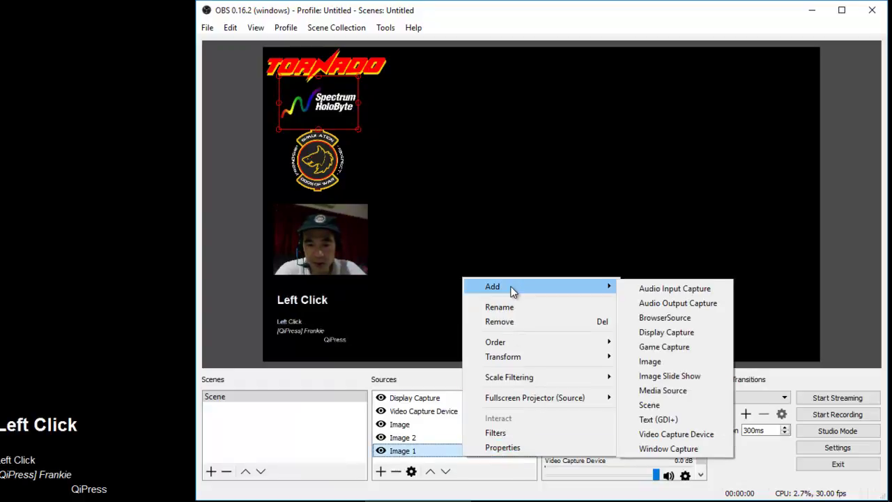
pyautogui.click(682, 343)
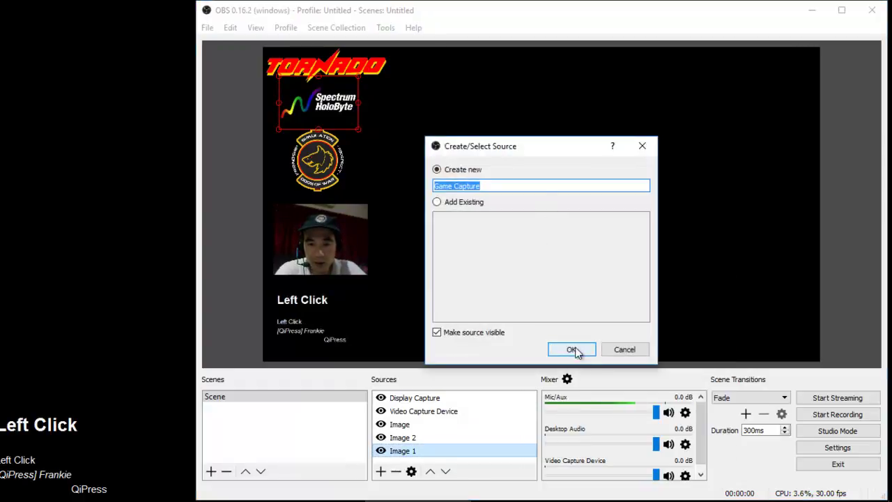
pyautogui.click(624, 349)
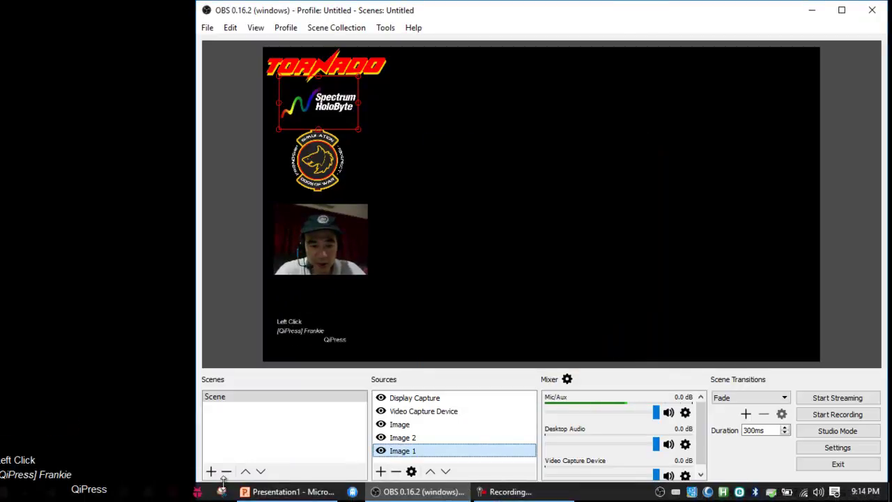
# Launch Digital Integration ODS Tornado in DOSBox, move its window centre-right, and minimise D-Fend Reloaded.
pyautogui.click(354, 492)
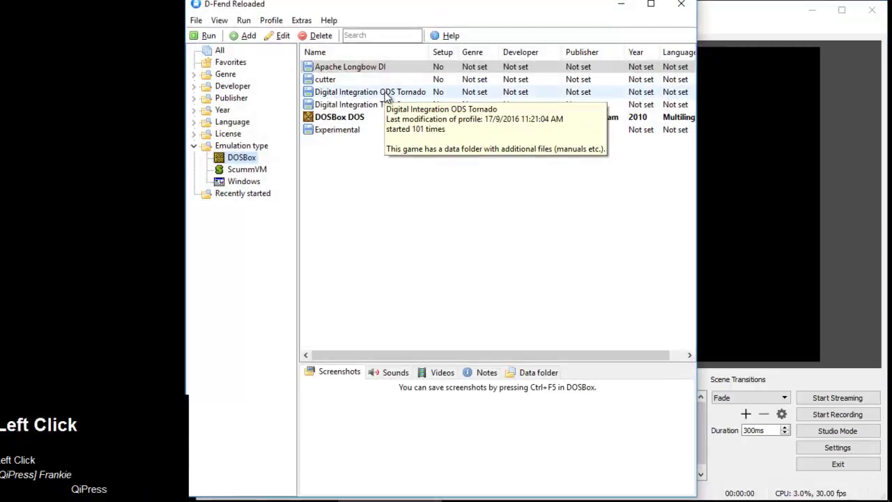
pyautogui.click(386, 92)
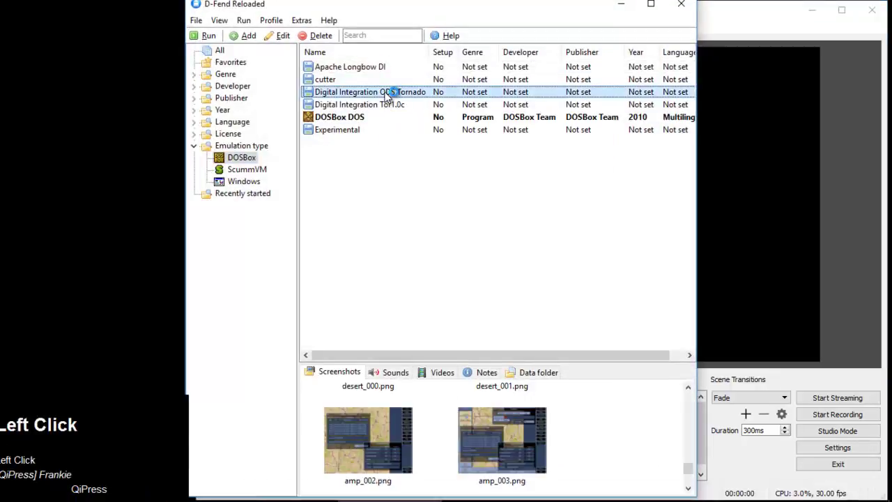
pyautogui.doubleClick(386, 93)
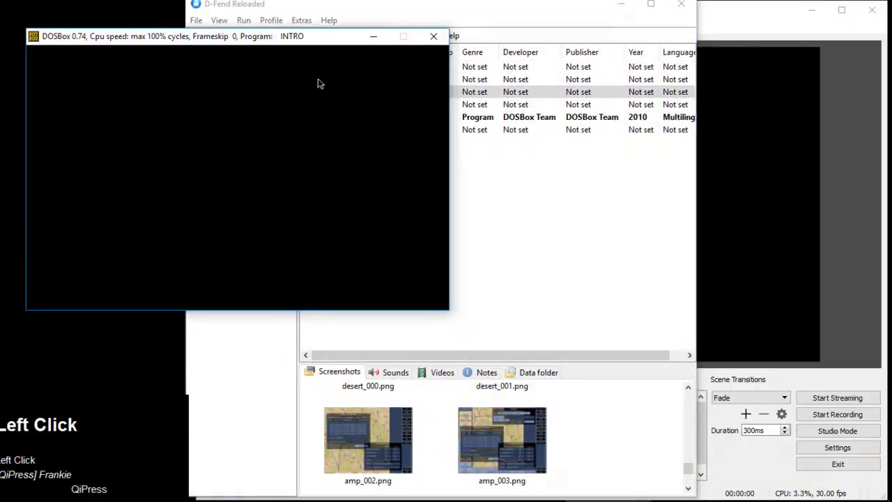
pyautogui.moveTo(303, 36); pyautogui.dragTo(657, 112)
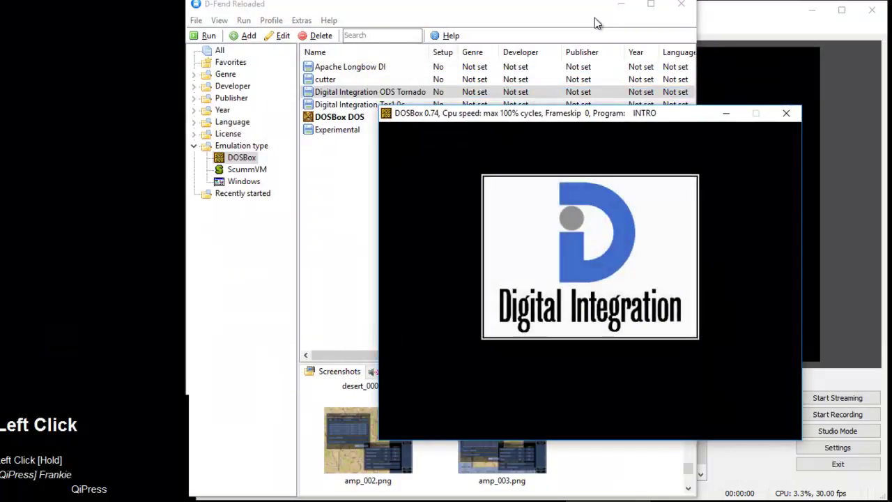
pyautogui.click(621, 5)
# Minimise DOSBox, then open and dismiss the Image 1 source's context menu.
pyautogui.click(725, 113)
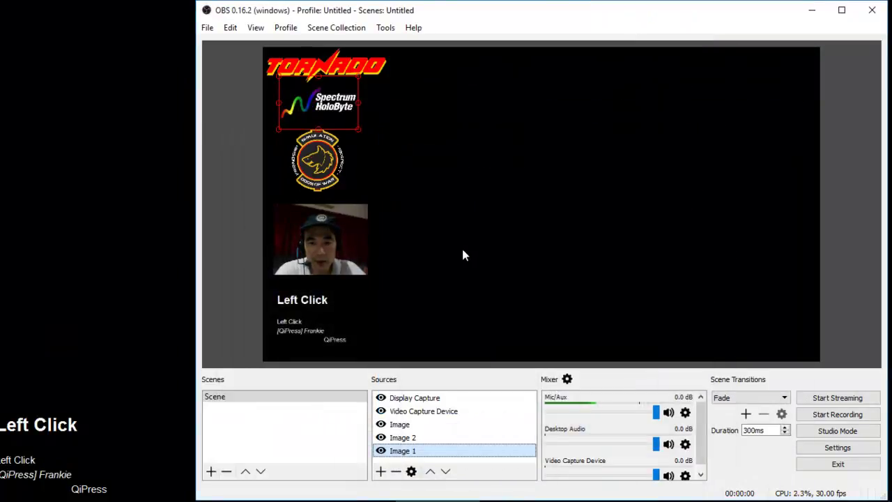
pyautogui.click(469, 278)
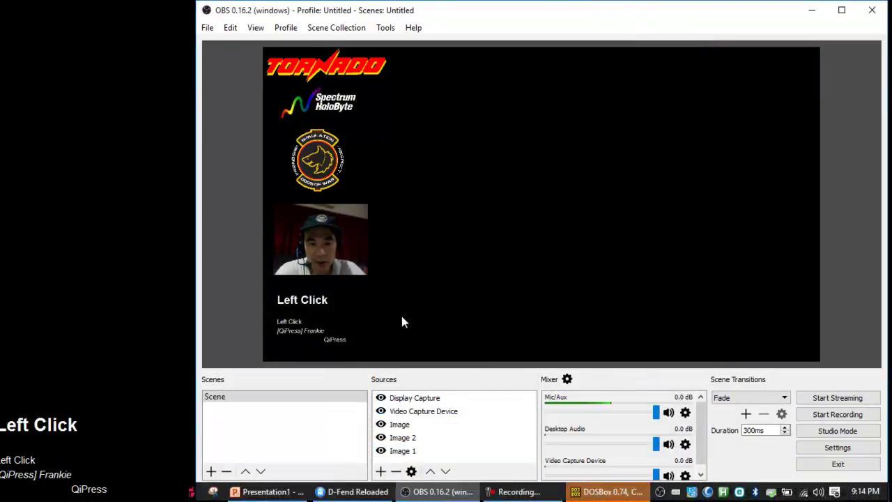
pyautogui.rightClick(442, 451)
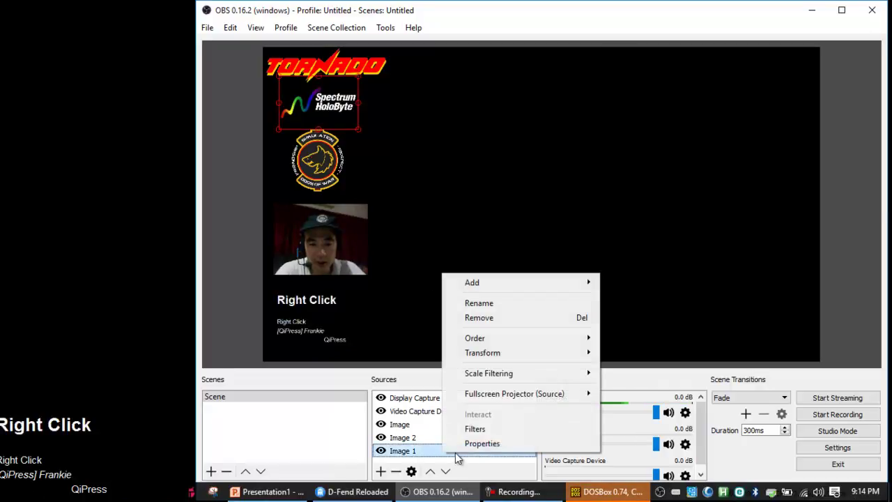
pyautogui.moveTo(516, 340)
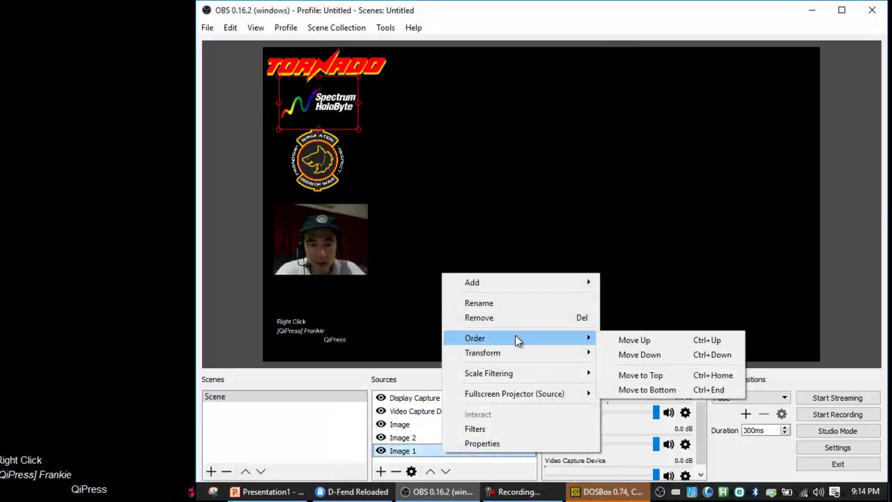
pyautogui.moveTo(524, 288)
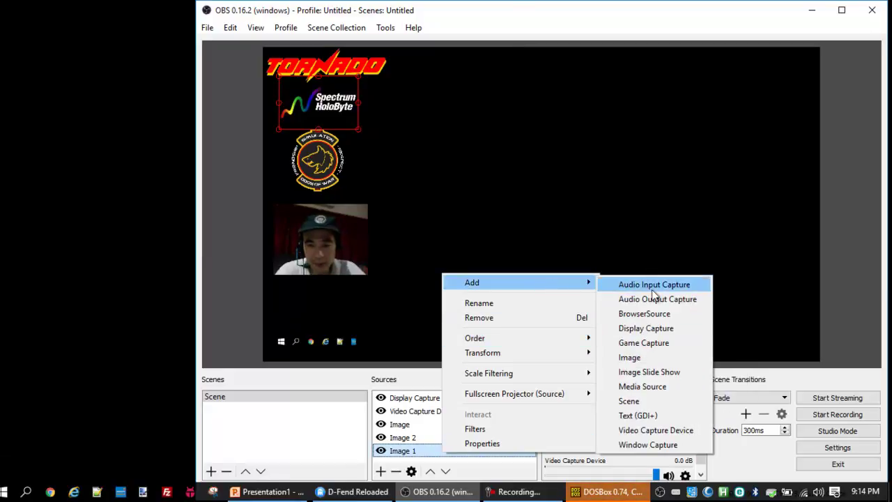
pyautogui.click(659, 343)
# Add a new Game Capture source, leaving its mode on Capture any fullscreen application.
pyautogui.rightClick(451, 462)
pyautogui.click(480, 469)
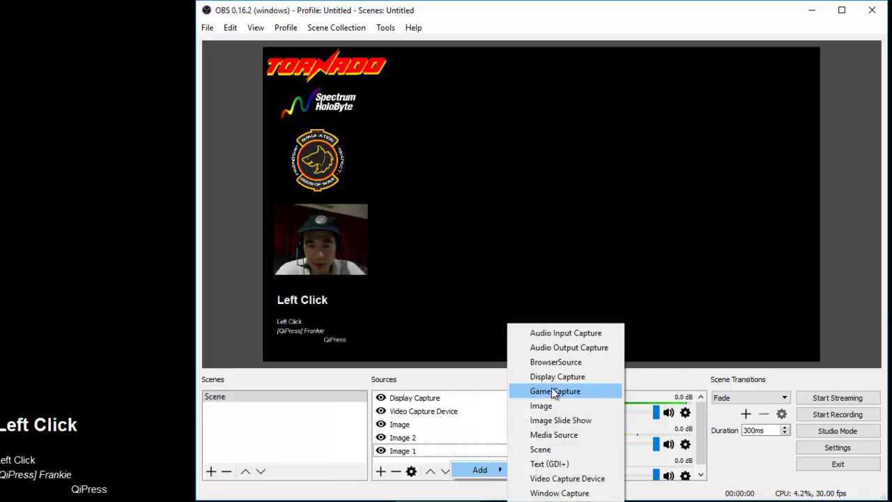
pyautogui.click(551, 389)
pyautogui.click(571, 348)
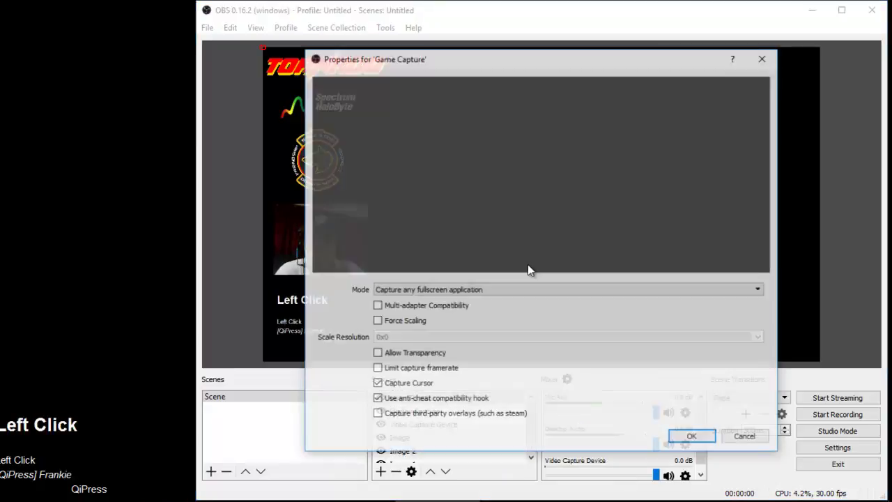
pyautogui.click(529, 289)
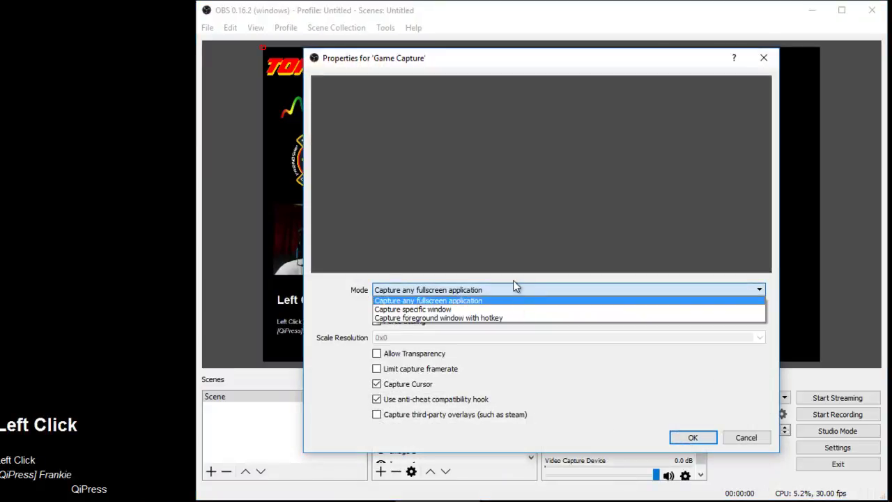
pyautogui.click(513, 274)
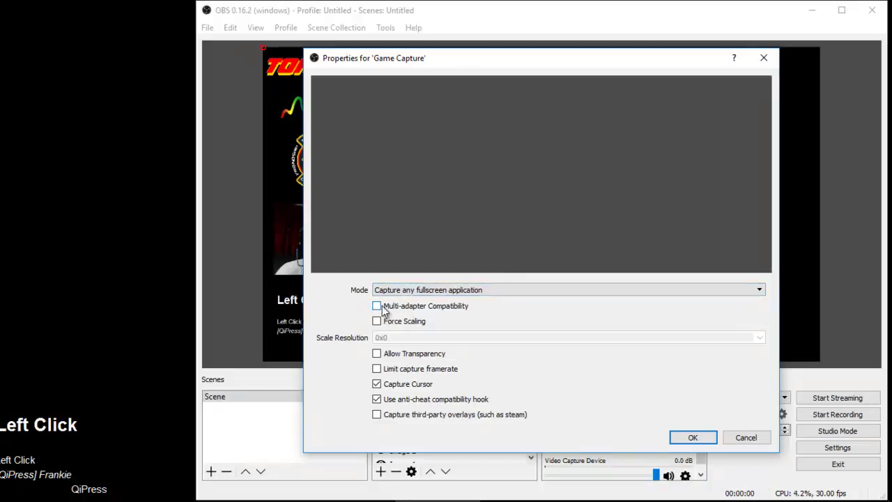
pyautogui.click(645, 289)
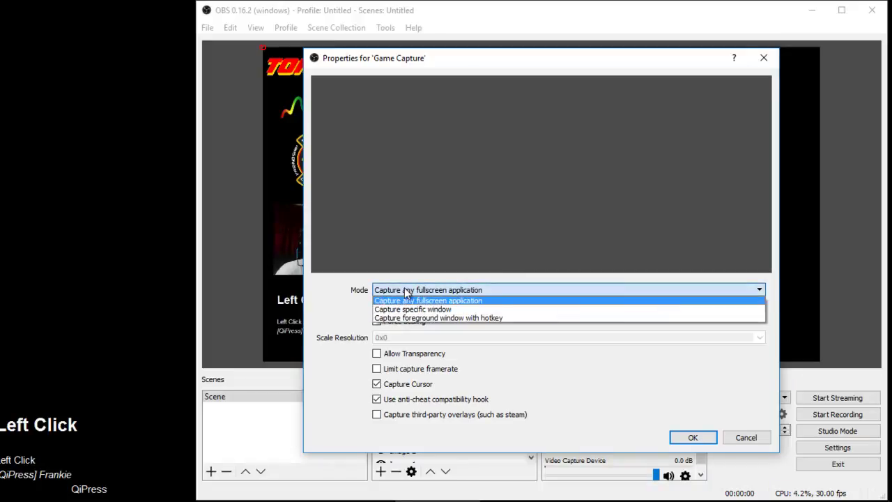
pyautogui.click(376, 301)
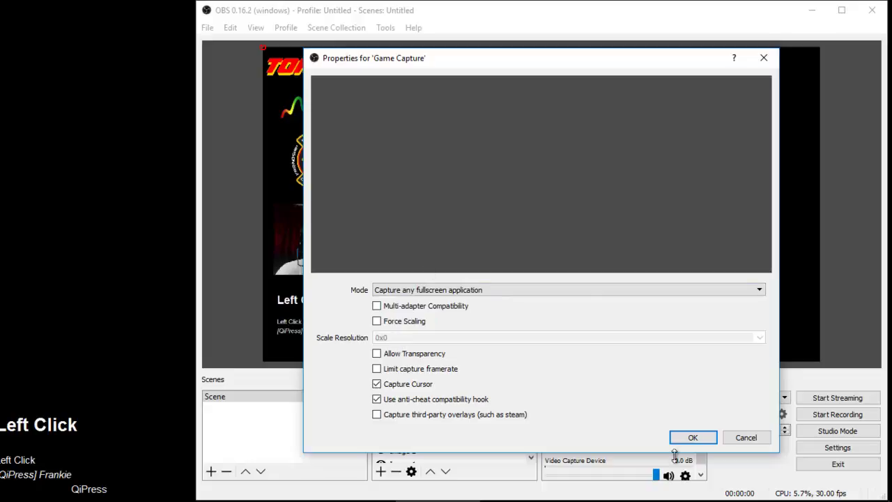
# Switch the Game Capture to Capture specific window, targeting the DOSBox.exe window.
pyautogui.click(693, 437)
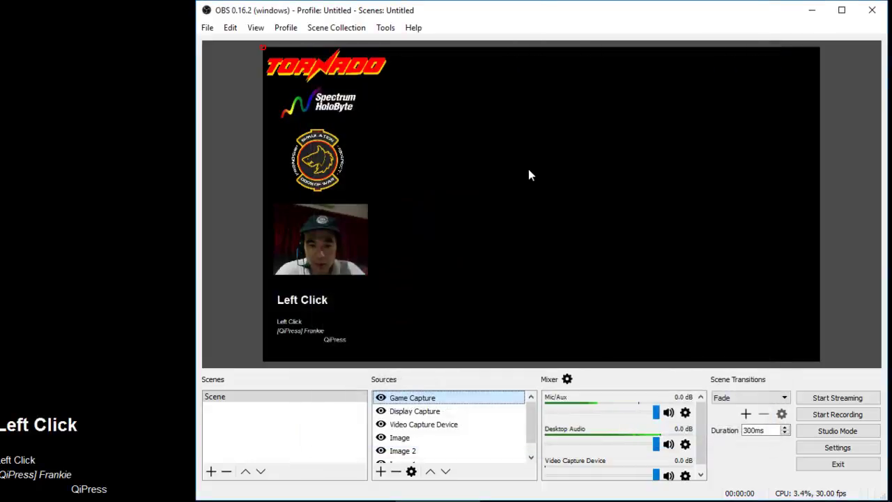
pyautogui.rightClick(451, 394)
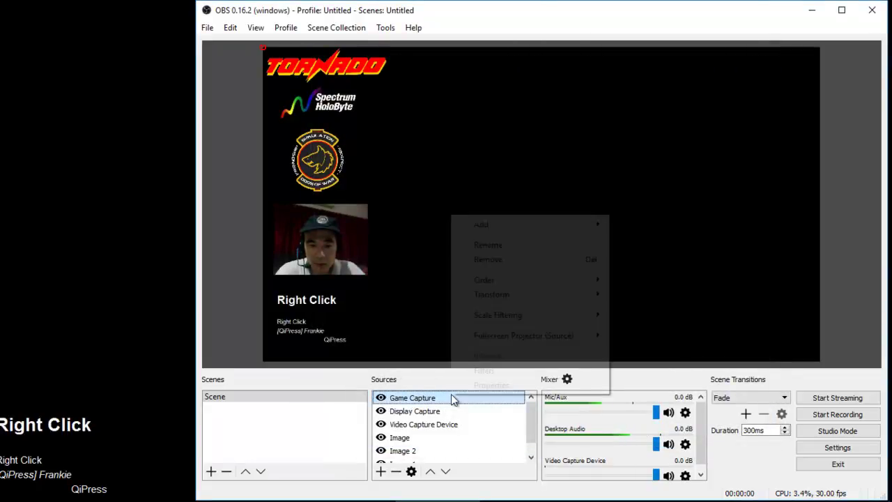
pyautogui.click(488, 388)
pyautogui.click(480, 292)
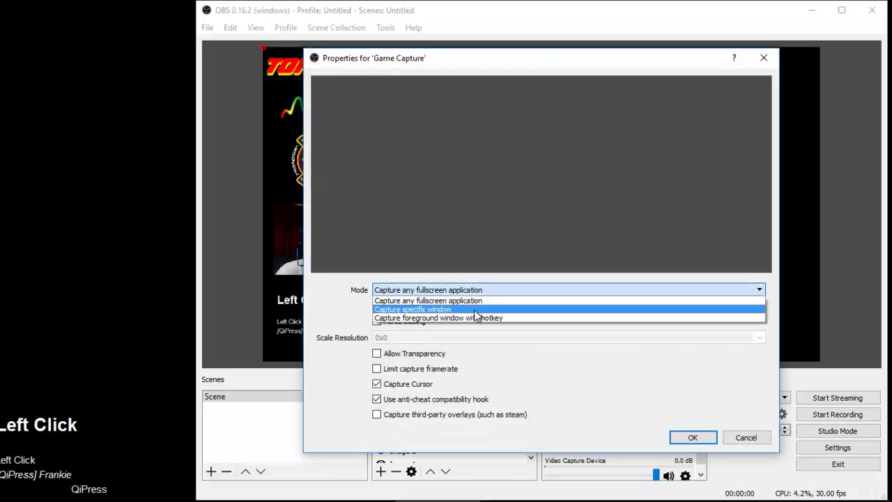
pyautogui.click(472, 309)
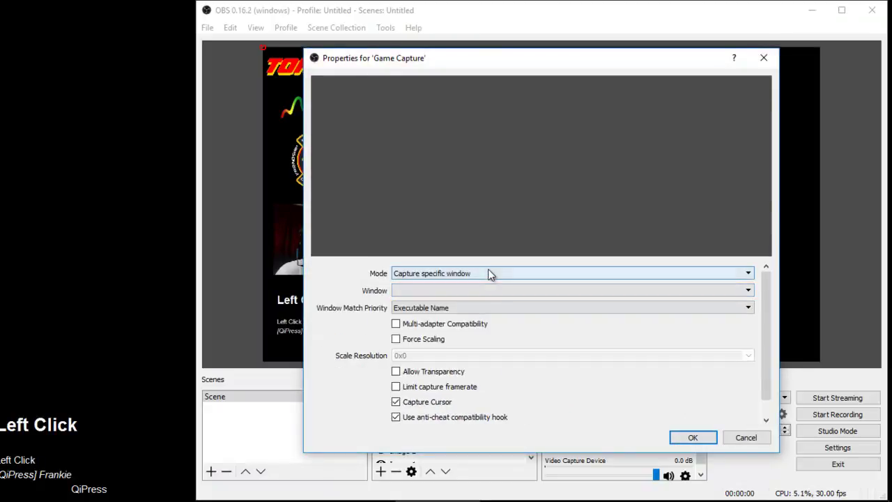
pyautogui.click(489, 290)
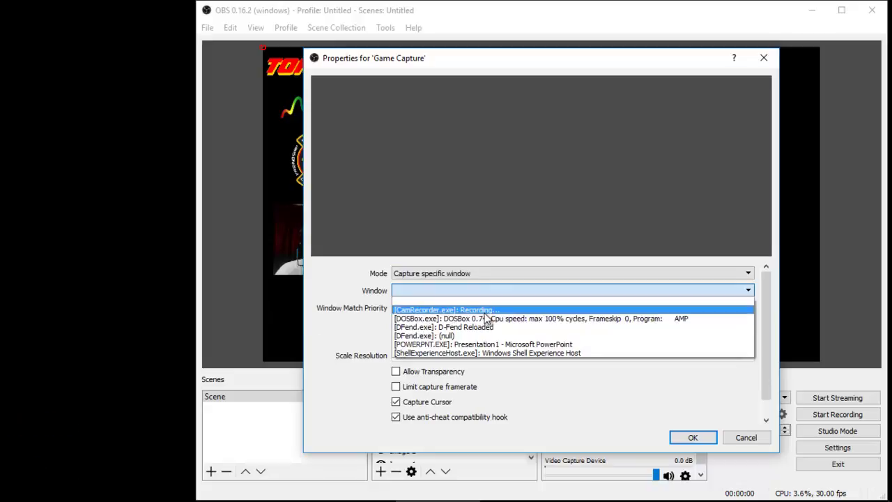
pyautogui.click(486, 318)
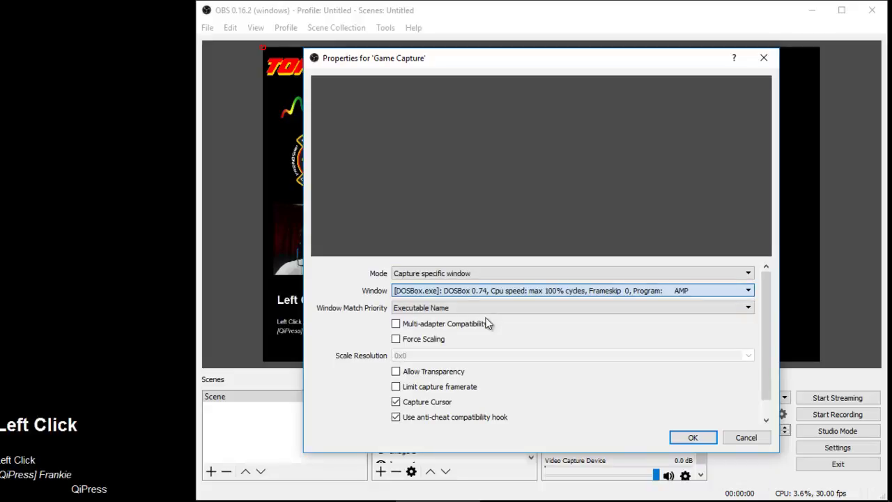
pyautogui.click(674, 434)
pyautogui.click(627, 492)
# Drag the Tornado game capture to the canvas's right side and enlarge it to fill that area.
pyautogui.moveTo(521, 119); pyautogui.dragTo(668, 87)
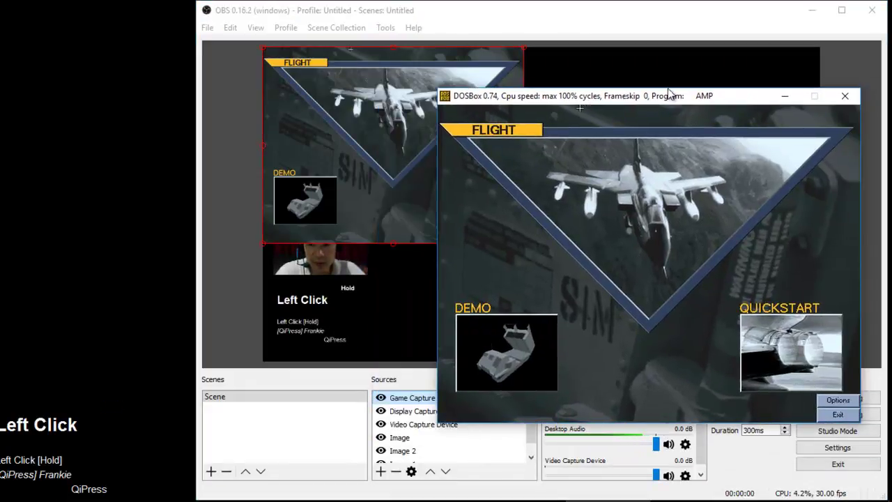
pyautogui.click(785, 98)
pyautogui.moveTo(398, 122); pyautogui.dragTo(682, 133)
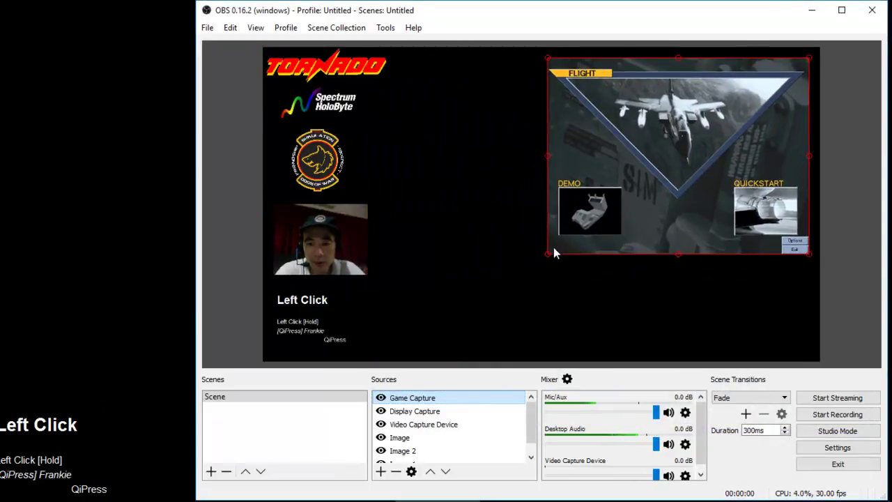
pyautogui.moveTo(548, 259); pyautogui.dragTo(411, 357)
pyautogui.moveTo(476, 270); pyautogui.dragTo(471, 265)
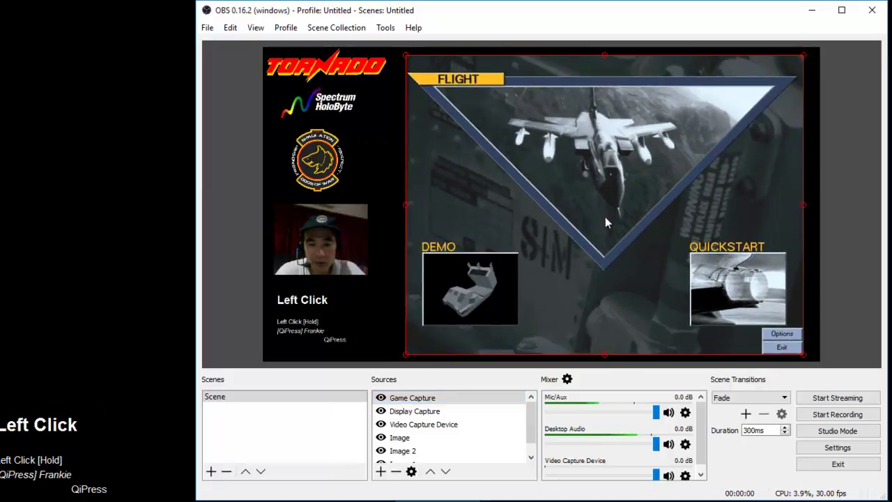
pyautogui.click(378, 352)
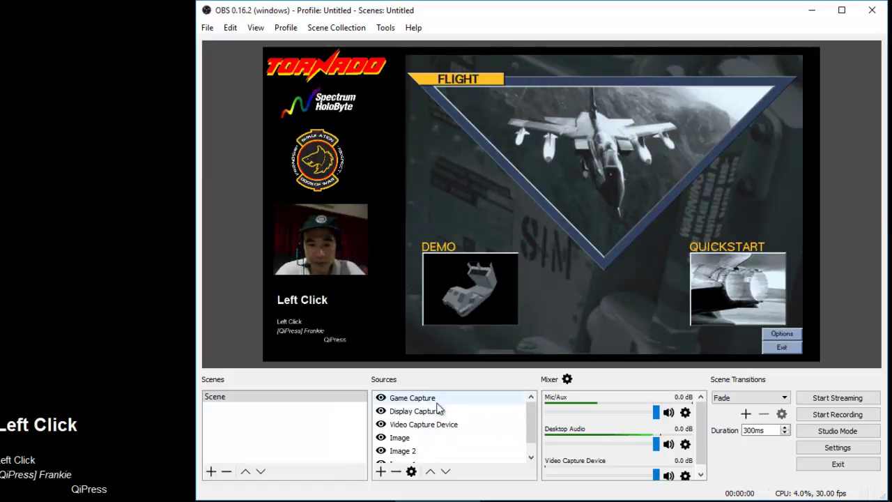
pyautogui.scroll(-1, 439, 425)
pyautogui.scroll(1, 424, 419)
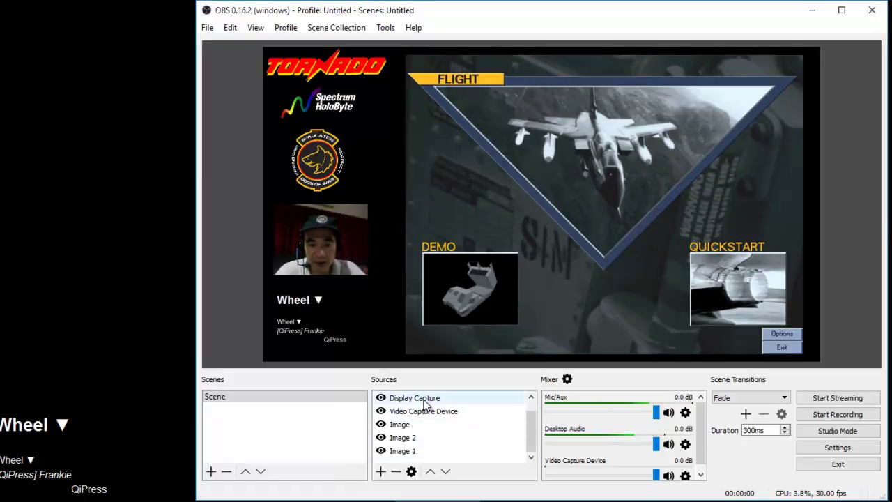
pyautogui.click(435, 398)
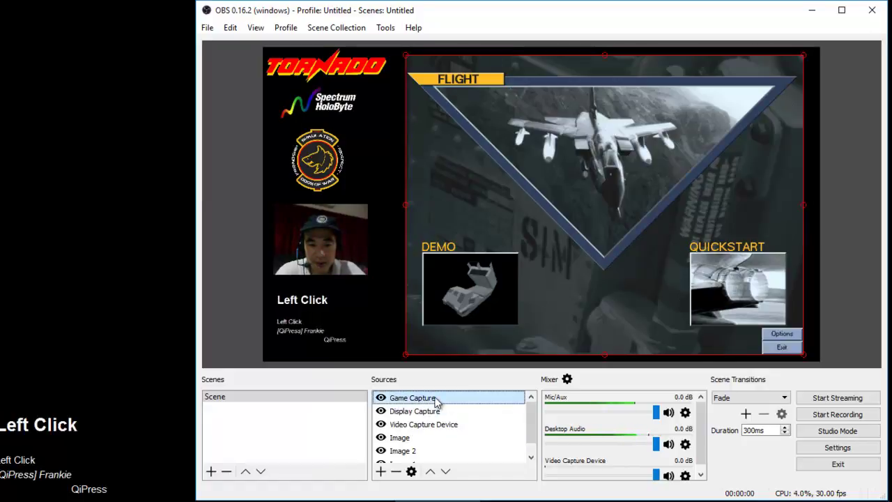
pyautogui.rightClick(436, 398)
pyautogui.click(481, 387)
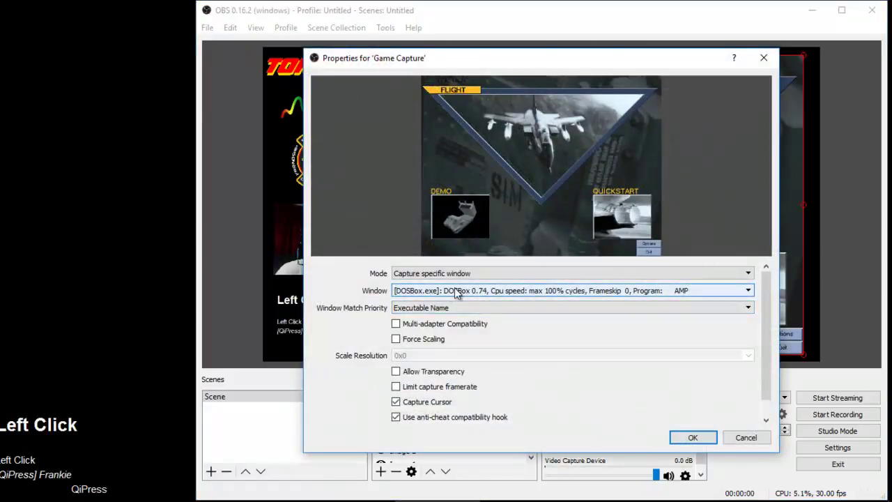
pyautogui.click(456, 291)
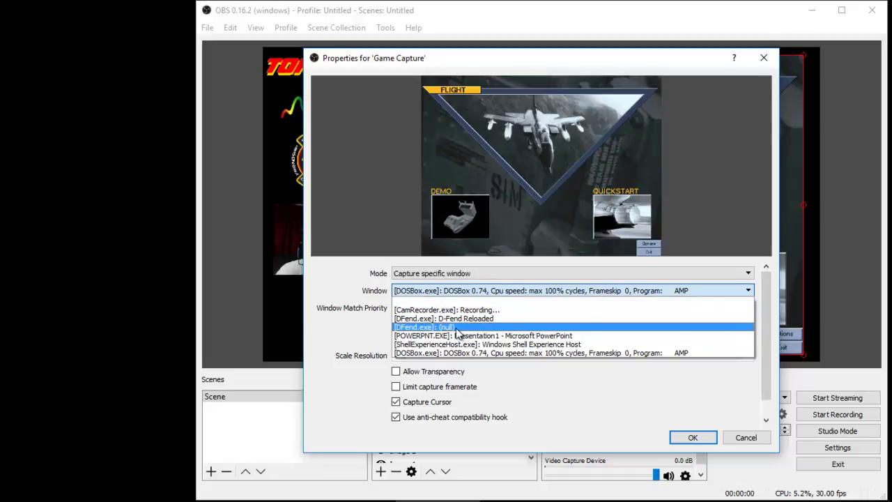
pyautogui.click(485, 352)
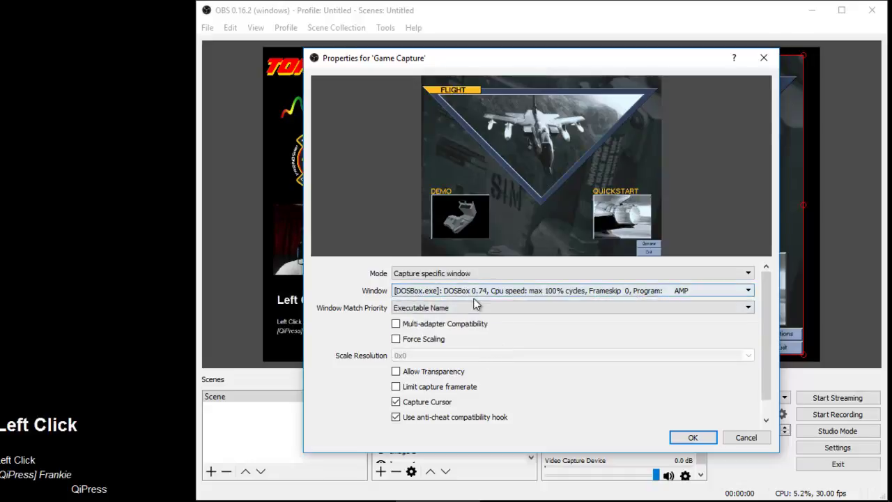
pyautogui.click(693, 438)
pyautogui.click(832, 188)
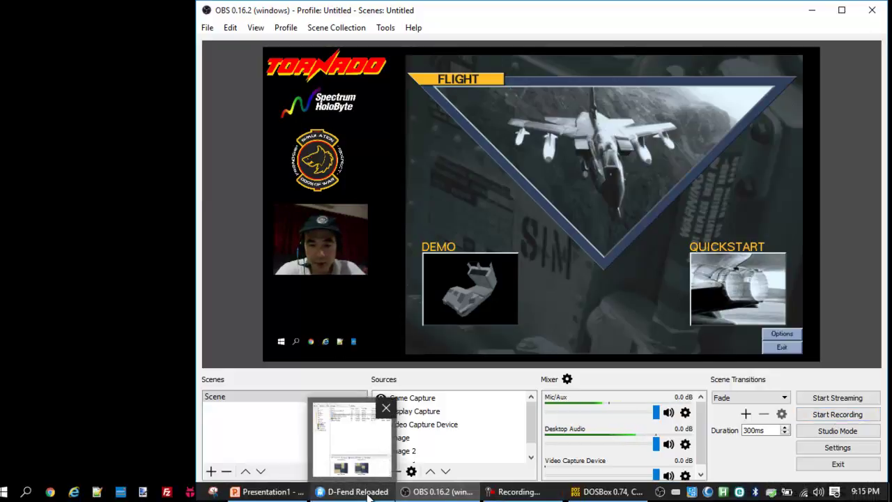
# Reposition the DOSBox window and choose FLIGHT in the Tornado game menu.
pyautogui.click(605, 202)
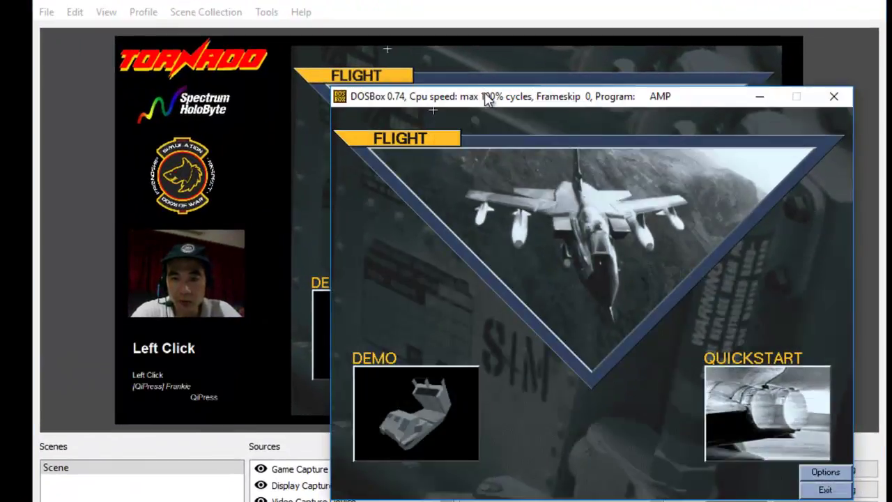
pyautogui.moveTo(485, 98); pyautogui.dragTo(441, 52)
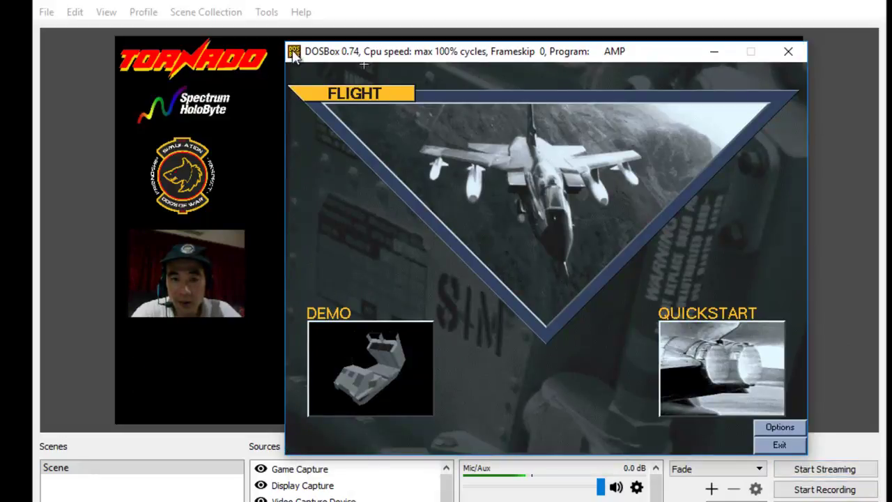
pyautogui.moveTo(312, 60); pyautogui.dragTo(315, 33)
pyautogui.click(534, 239)
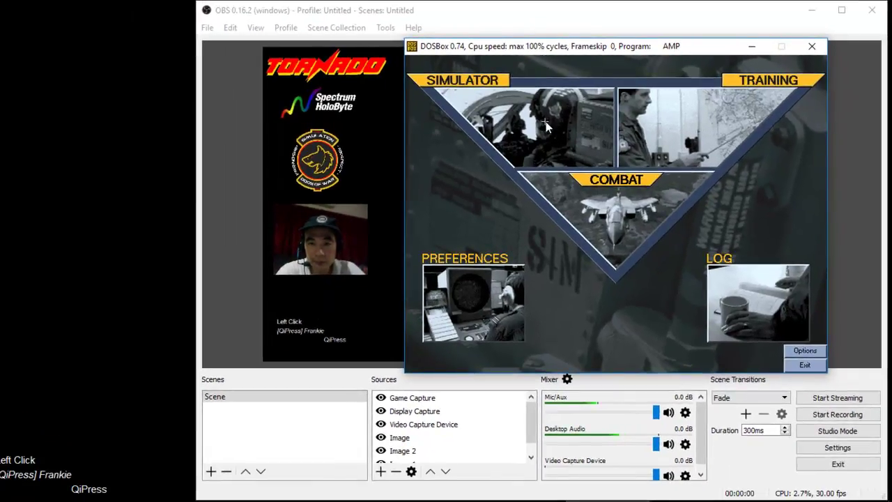
# Choose SIMULATOR in the Tornado flight menu to show the 20 situation options.
pyautogui.click(546, 124)
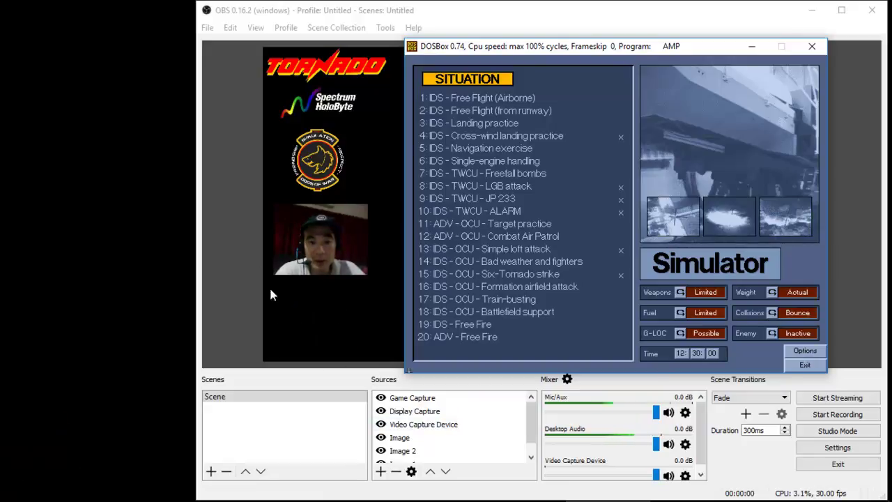
# Bring OBS in front of the game and deselect the Display Capture source.
pyautogui.click(337, 315)
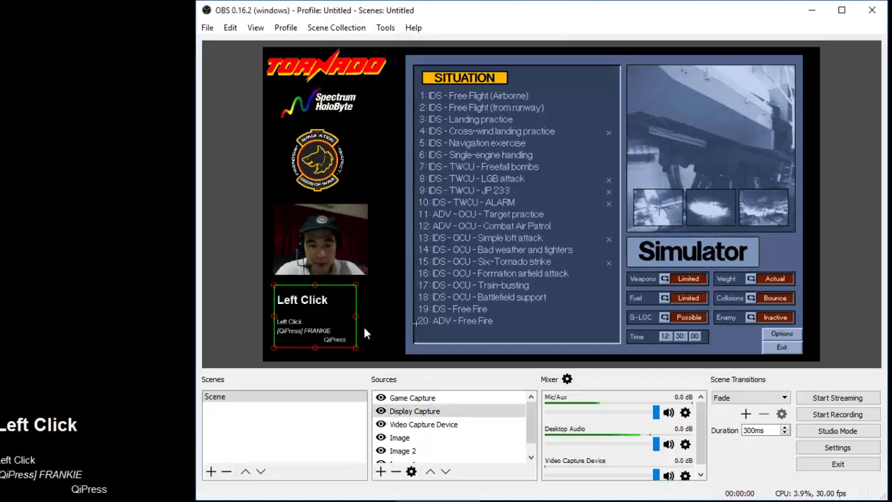
pyautogui.click(384, 353)
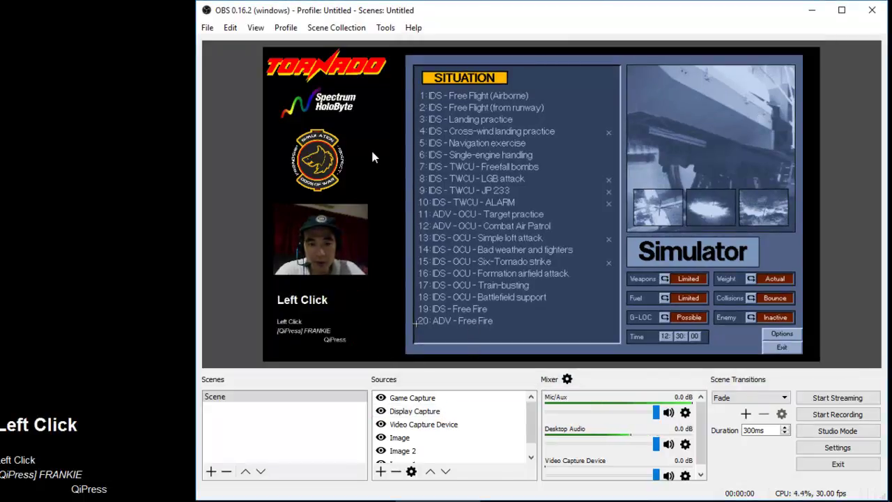